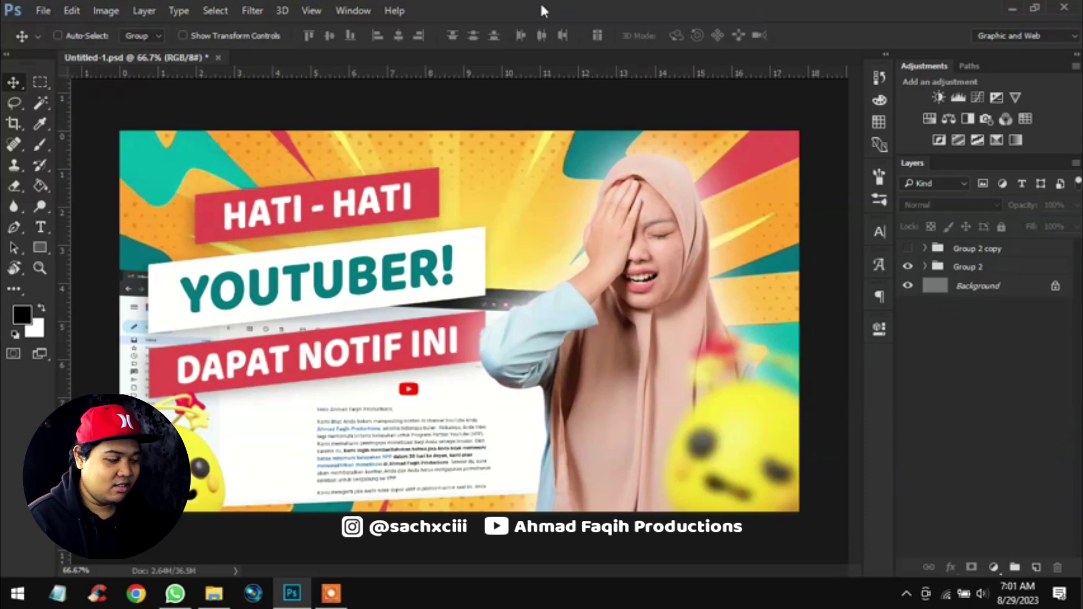
- Turn on Group 2 copy so the purple CAUSE CHANNEL DISABLE MONETIZATION thumbnail shows
click(907, 248)
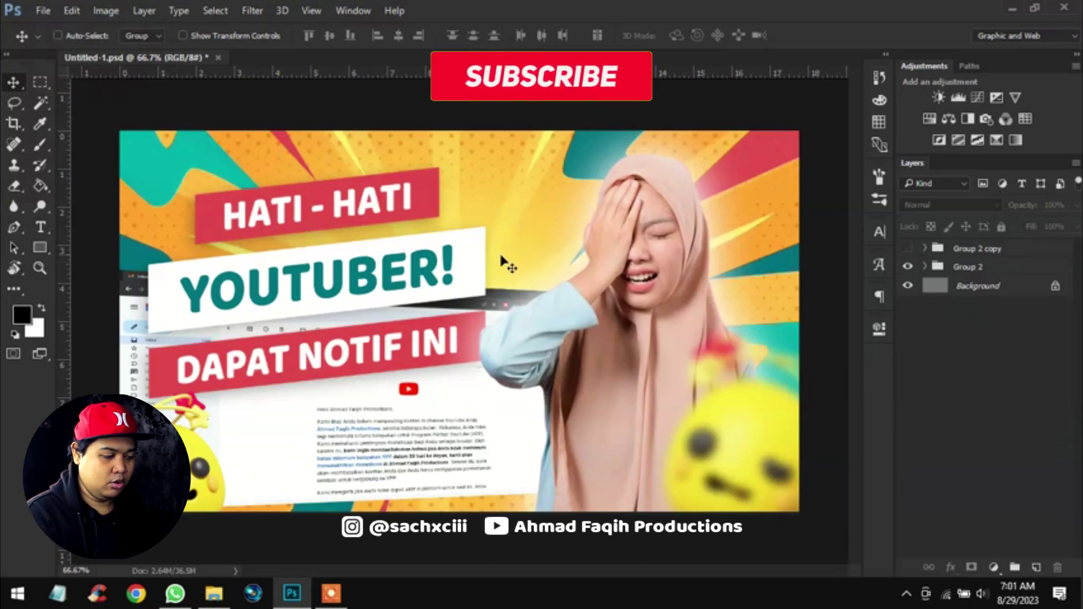
click(907, 249)
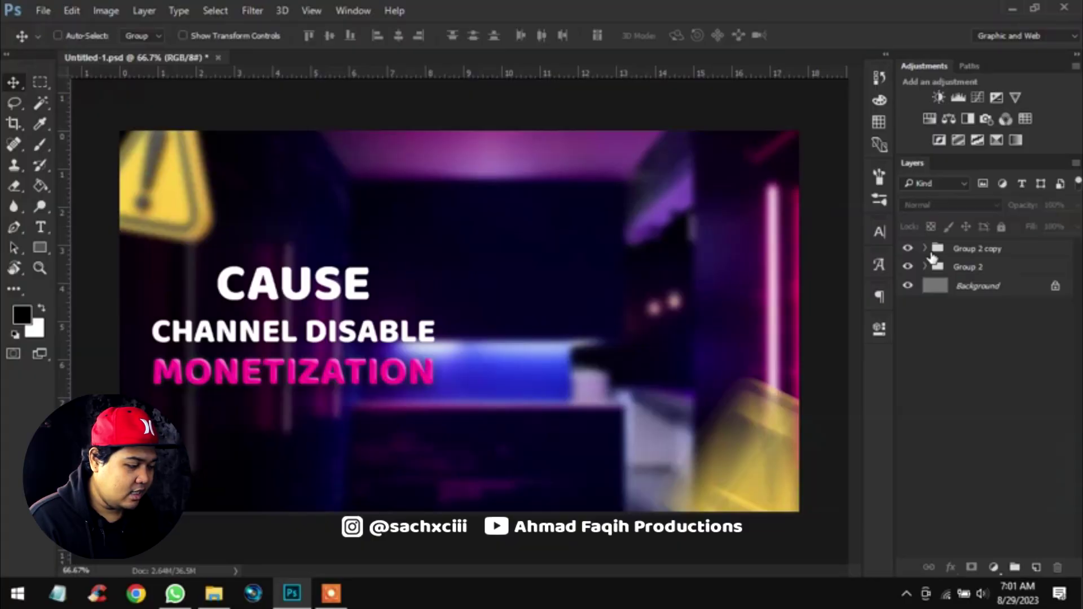
- Expand Group 2 copy to reveal the MONETIZATION text layer and its effects
click(927, 250)
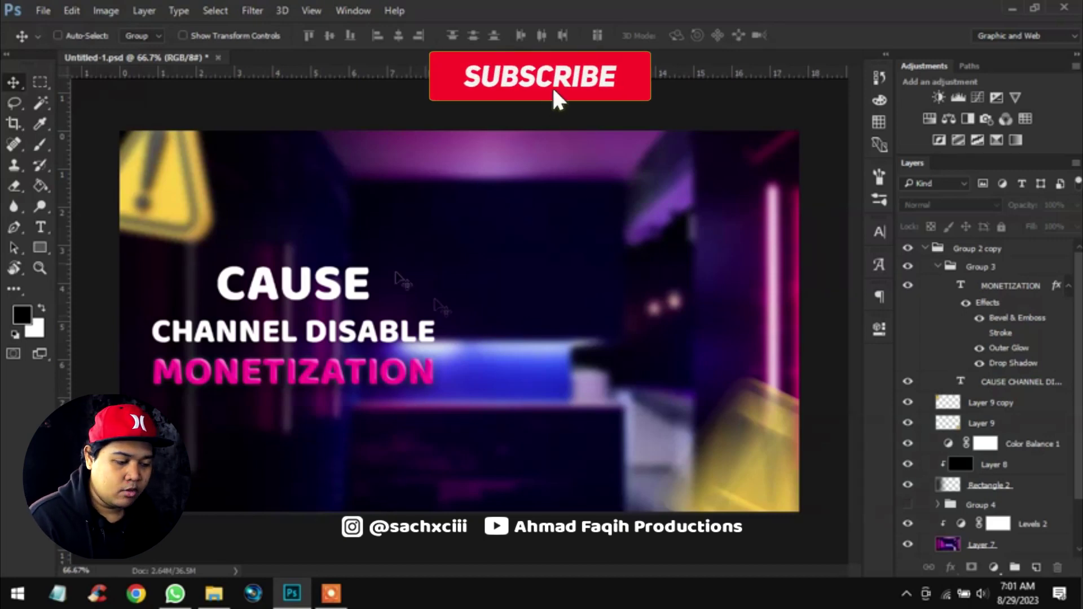
- Briefly show the woman cutout over the neon room, then hide it again
scroll(1017, 480, down, 3)
scroll(1015, 483, up, 3)
scroll(1009, 488, down, 3)
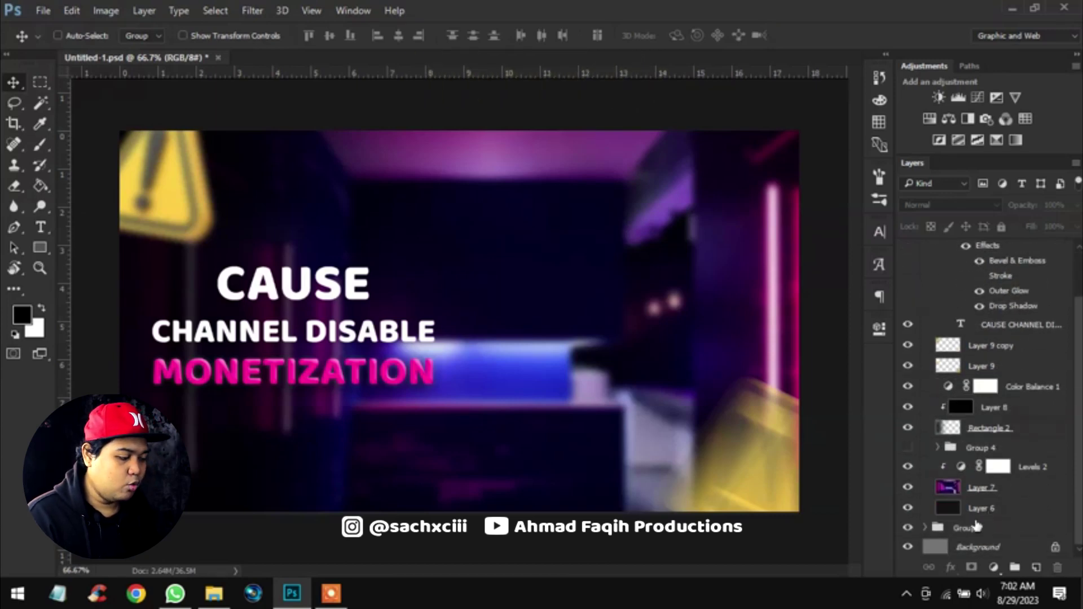
click(909, 448)
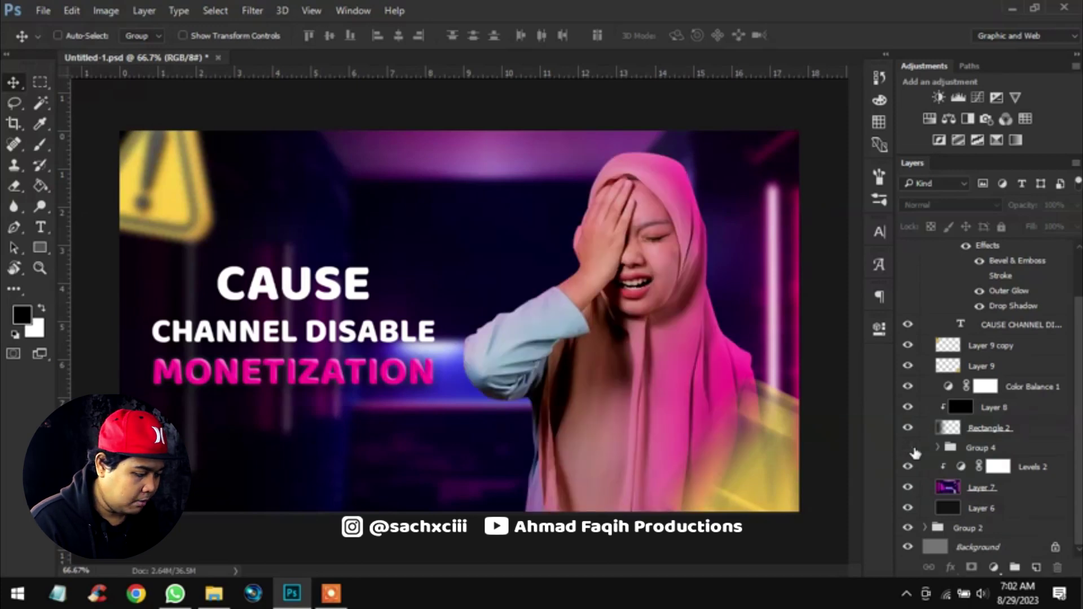
click(909, 448)
- Delete Group 4 with its contents, then undo to restore it
click(996, 449)
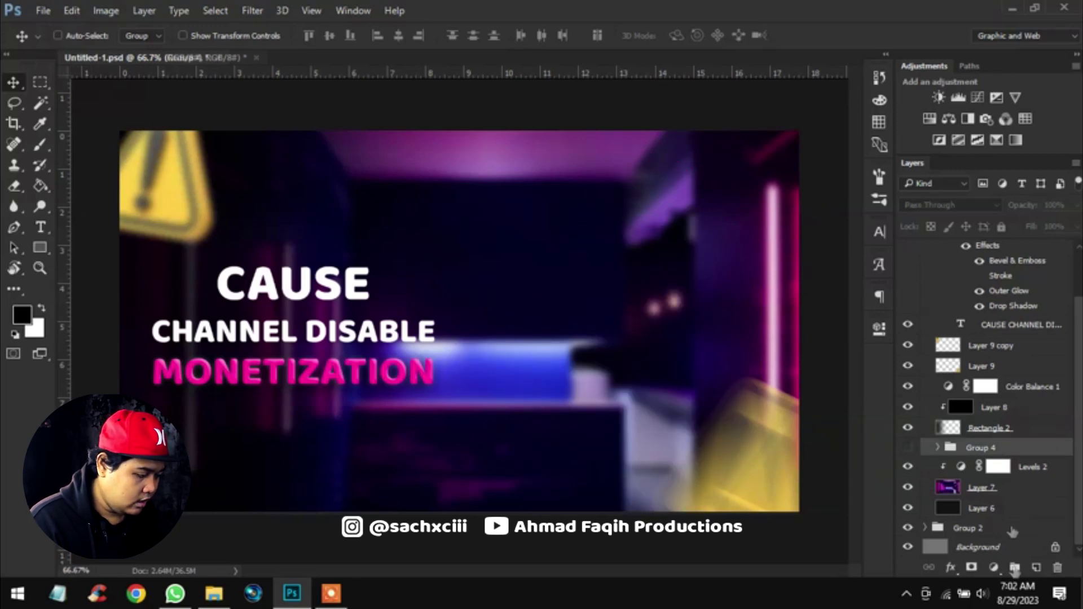
click(1058, 568)
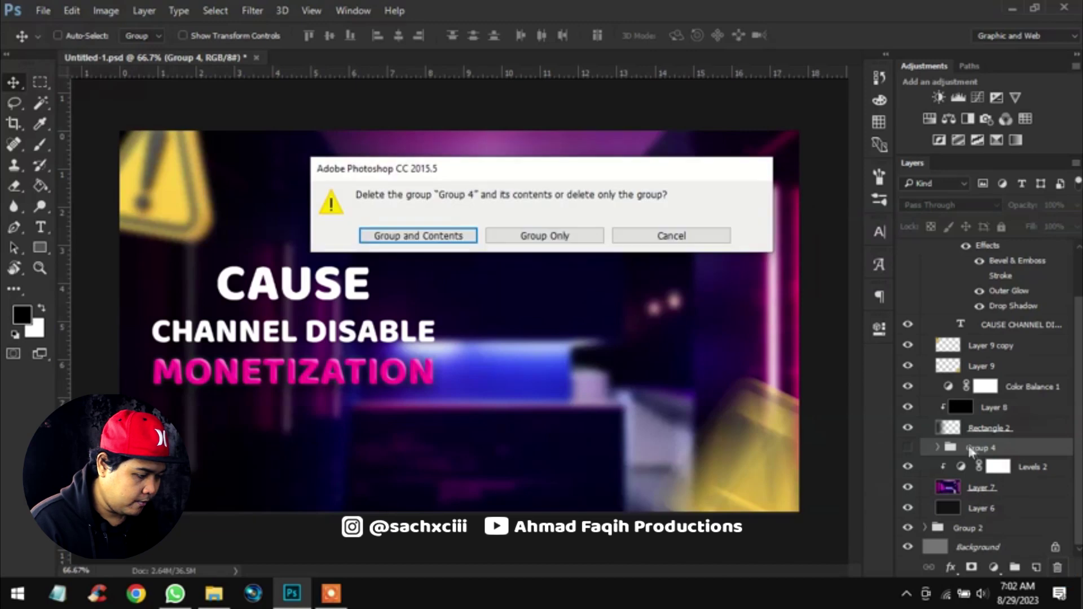
click(459, 237)
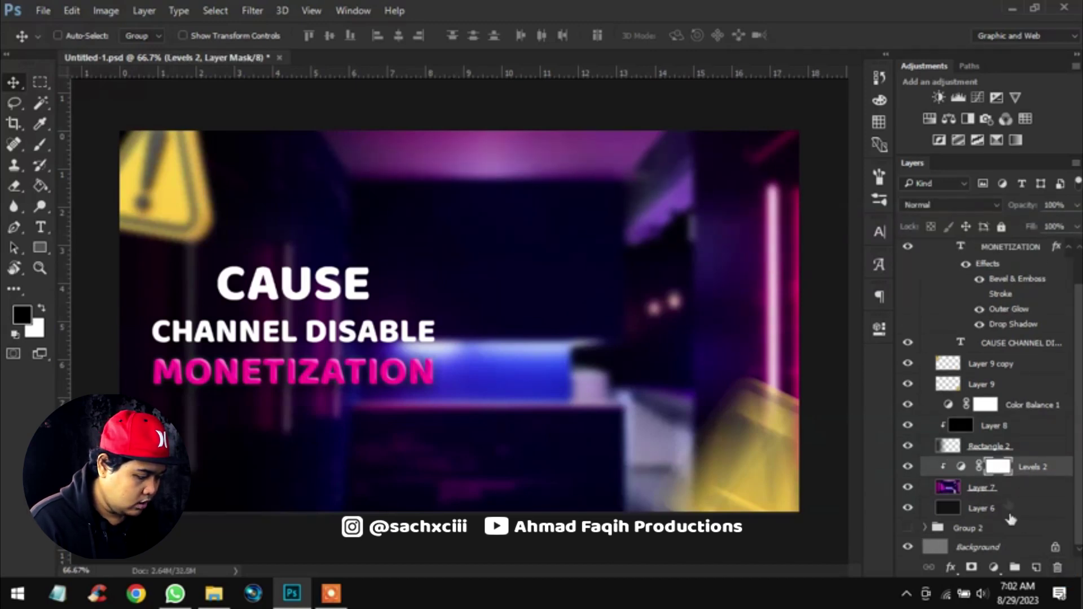
key(ctrl+z)
click(971, 486)
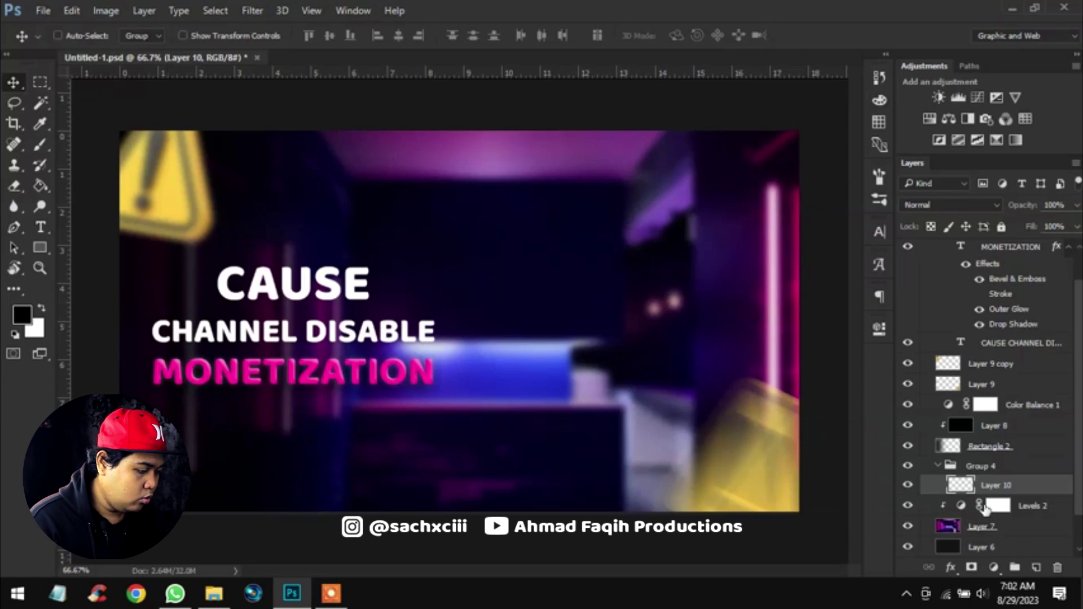
- Make Layer 7 visible, select it, and browse the Filter > Blur options
scroll(993, 510, down, 2)
click(915, 492)
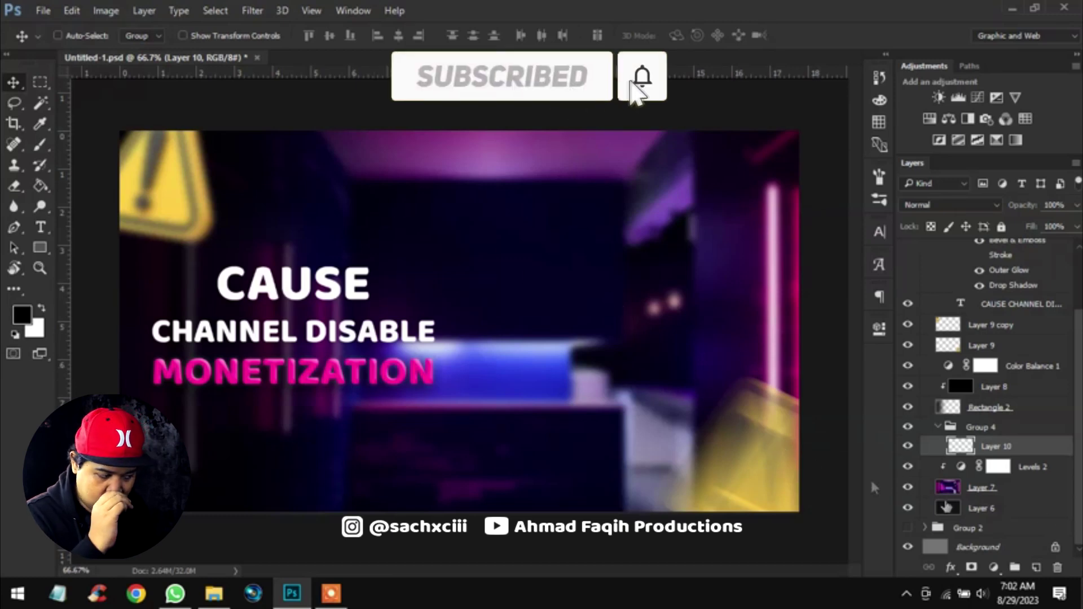
click(993, 487)
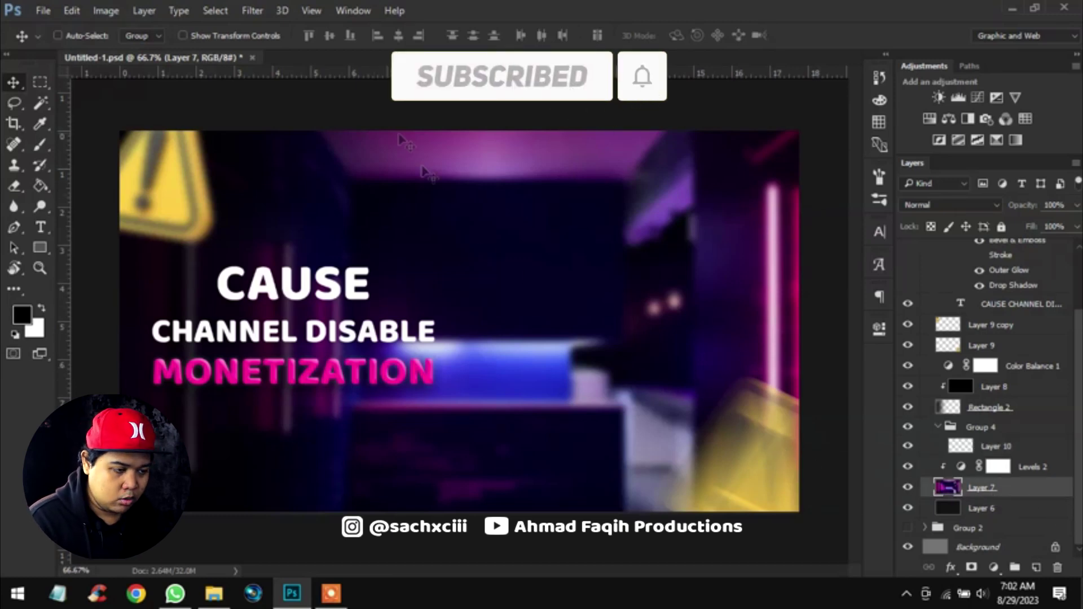
click(252, 11)
mouse_move(347, 185)
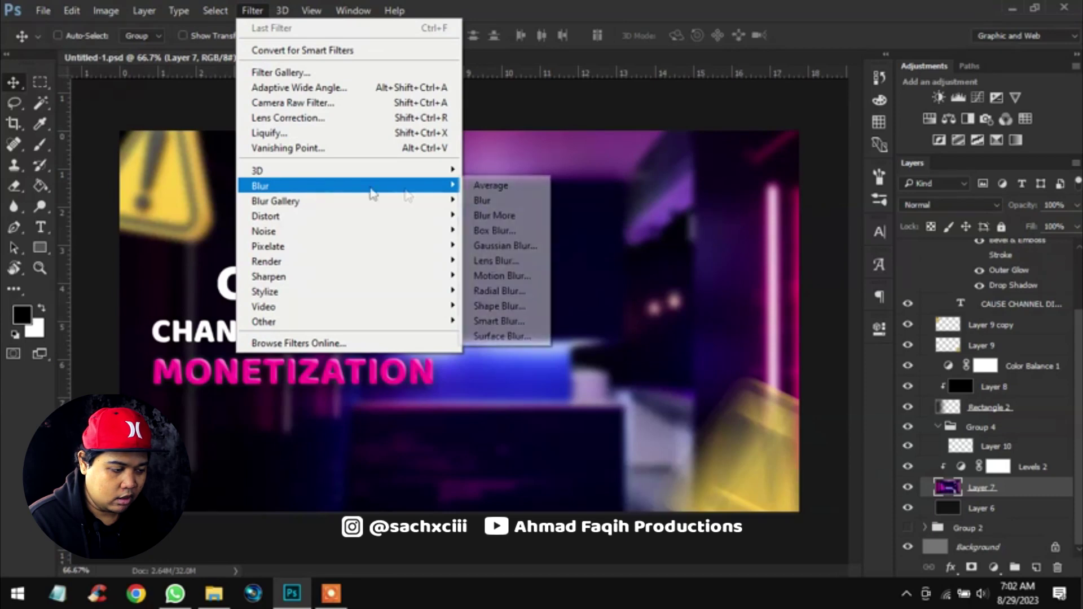
click(521, 244)
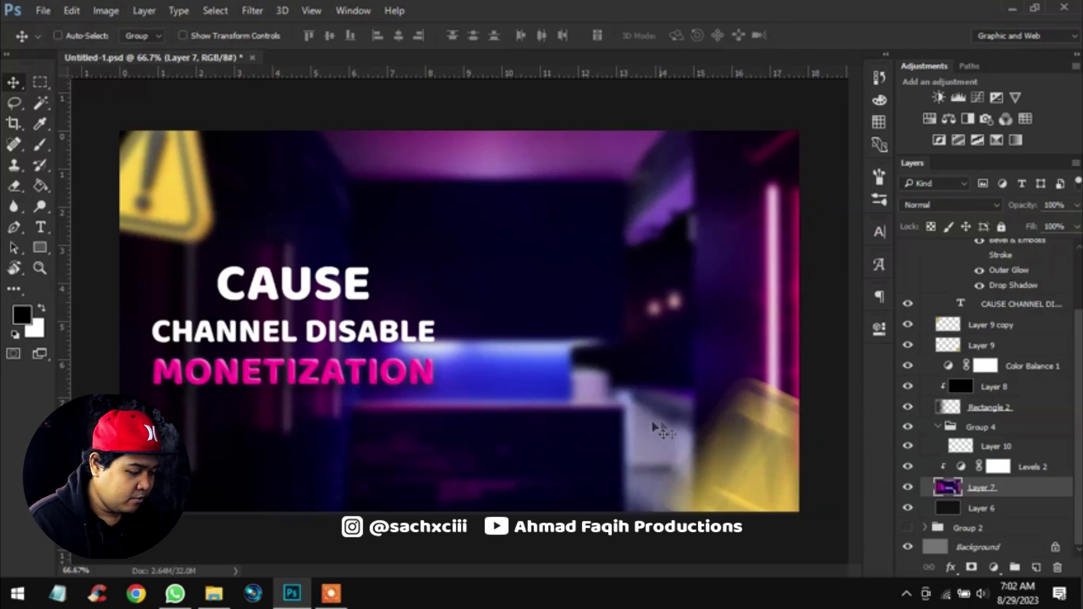
click(1035, 471)
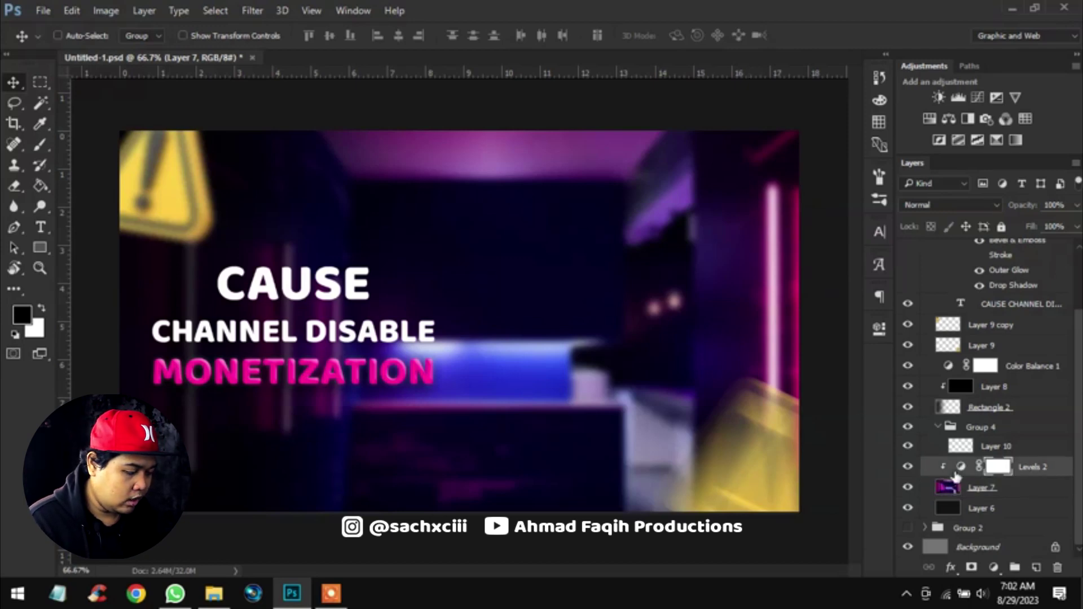
click(909, 467)
click(920, 468)
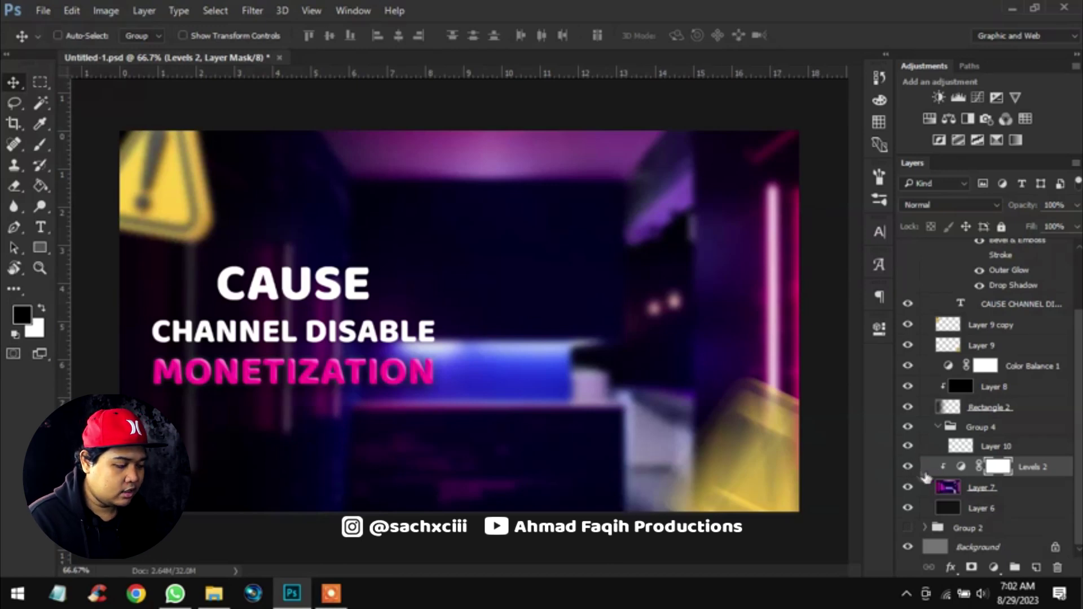
click(881, 332)
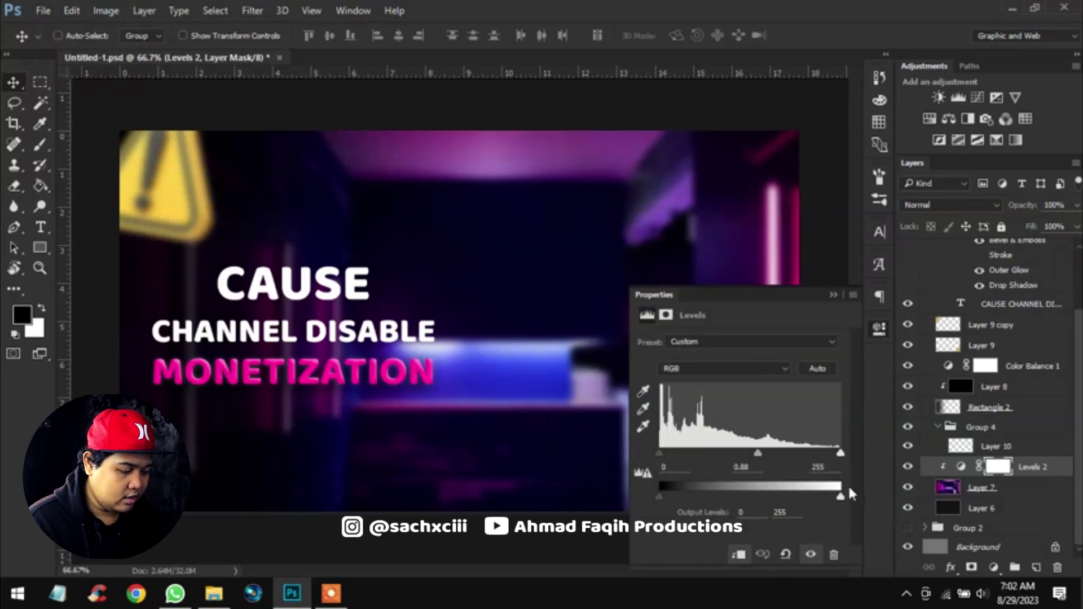
click(834, 295)
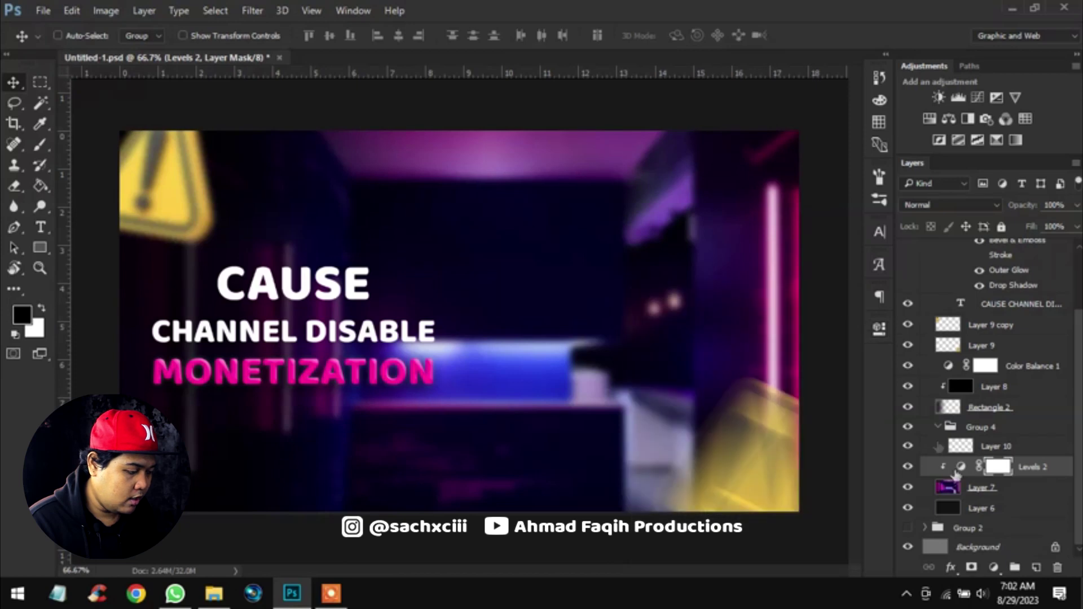
click(998, 447)
click(987, 429)
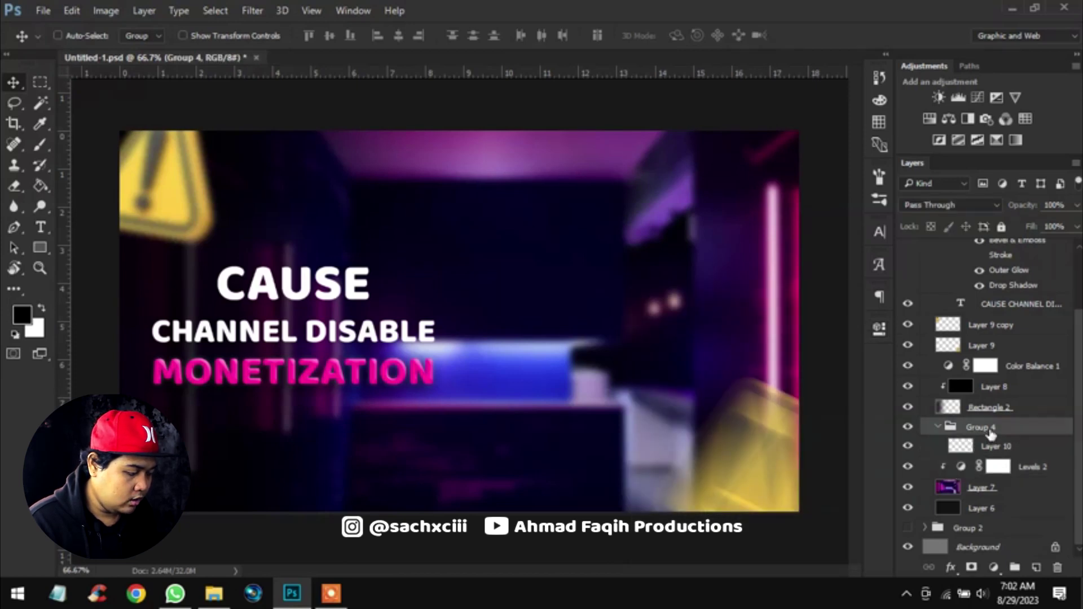
- Rename Group 4 to 'Orang'
double_click(989, 427)
text(ng)
key(Return)
- Select Rectangle 2 and toggle its visibility to compare the canvas
click(997, 410)
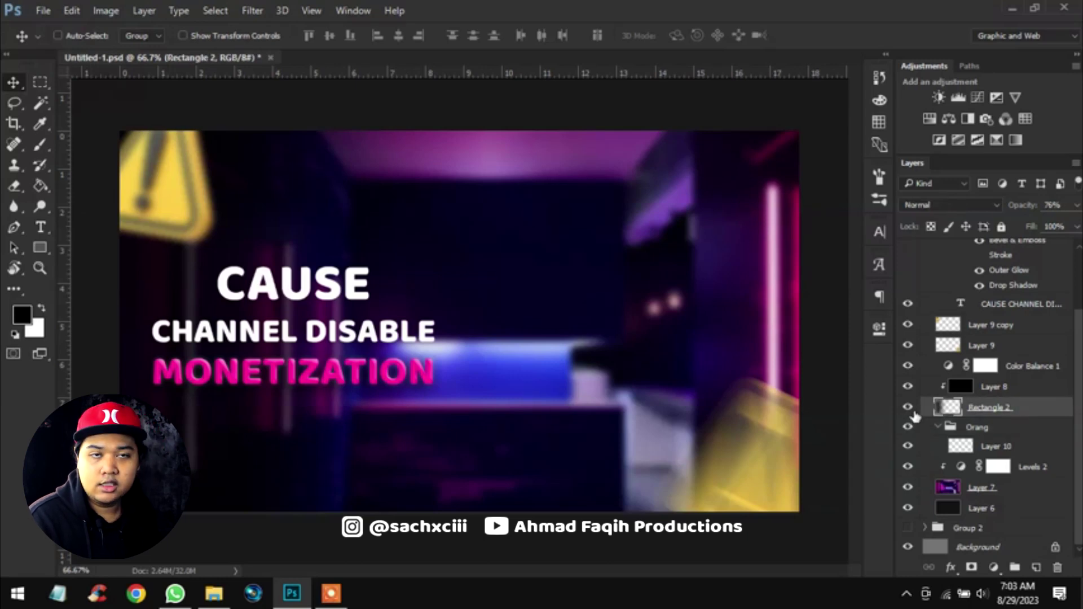
click(912, 412)
click(913, 412)
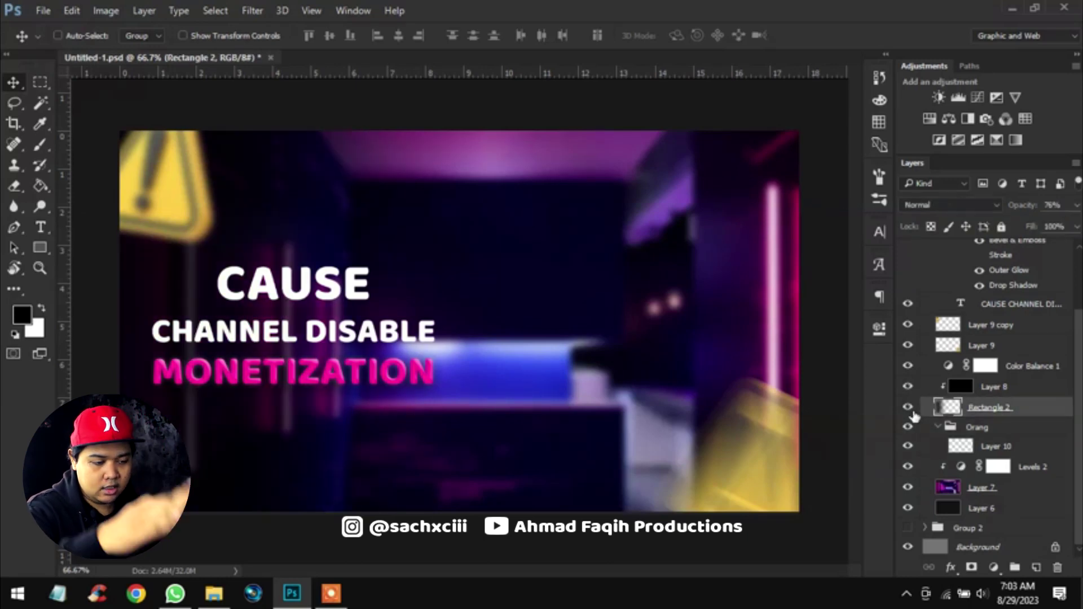
click(912, 411)
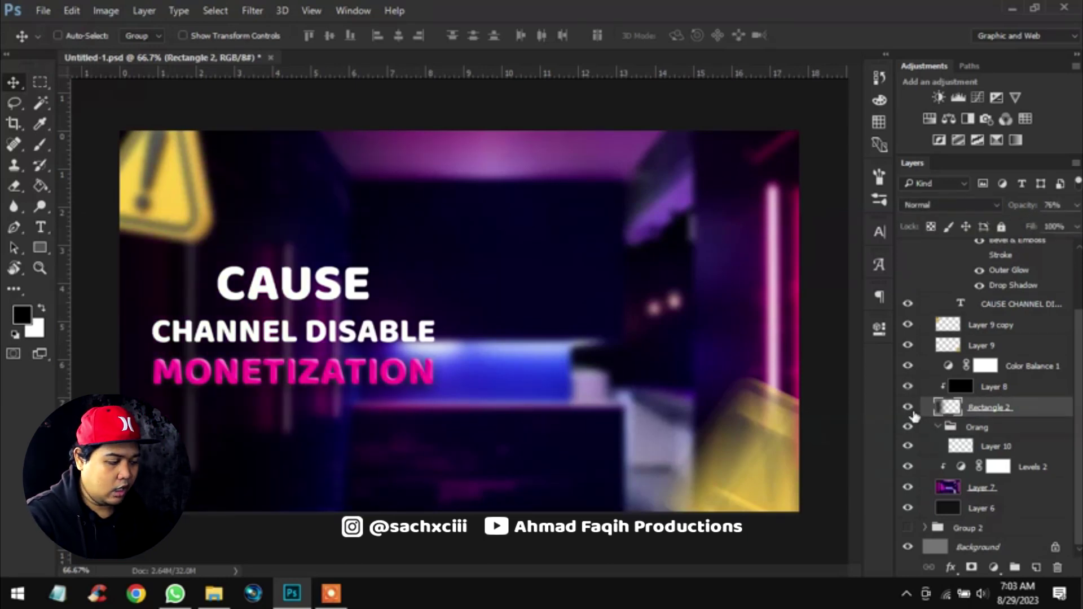
scroll(925, 414, up, 2)
scroll(936, 434, up, 1)
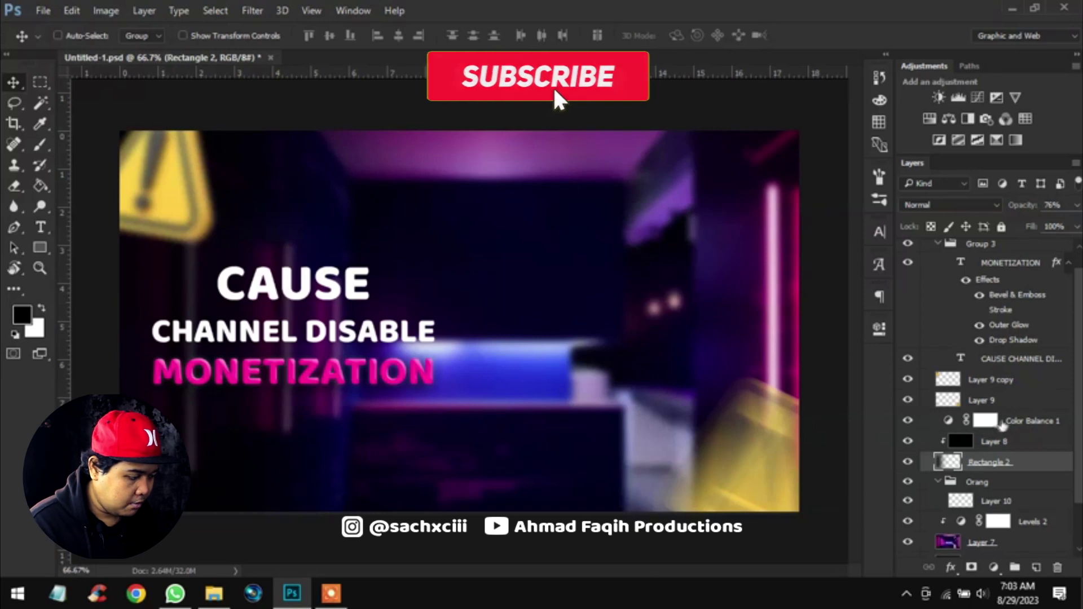
- Inspect the Color Balance 1 adjustment settings, then close them
click(925, 422)
click(880, 328)
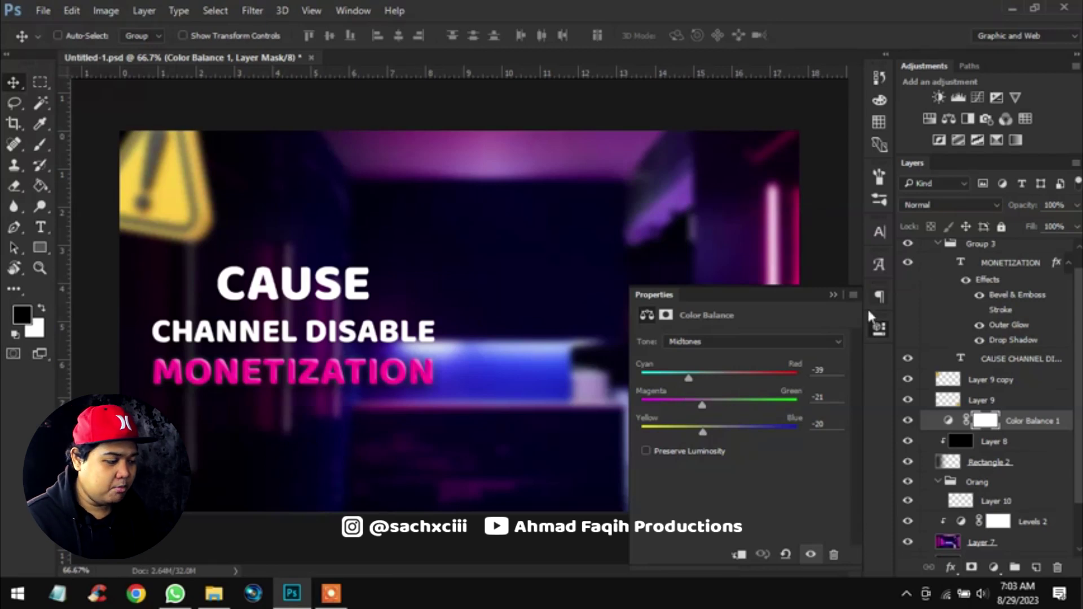
click(833, 295)
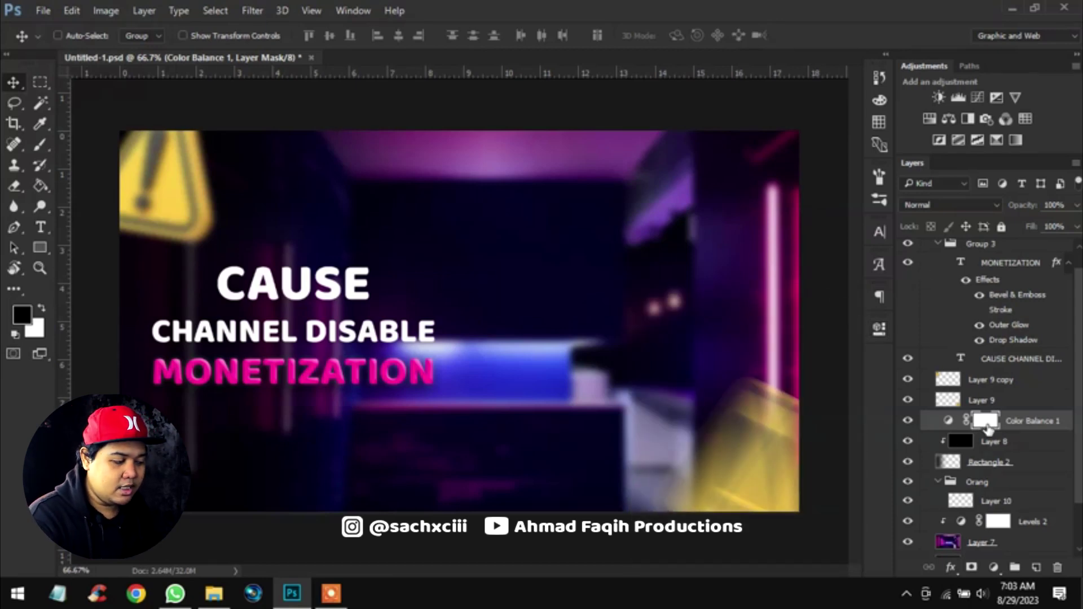
- Toggle Layer 9's yellow object and the yellow warning sign to compare
click(937, 405)
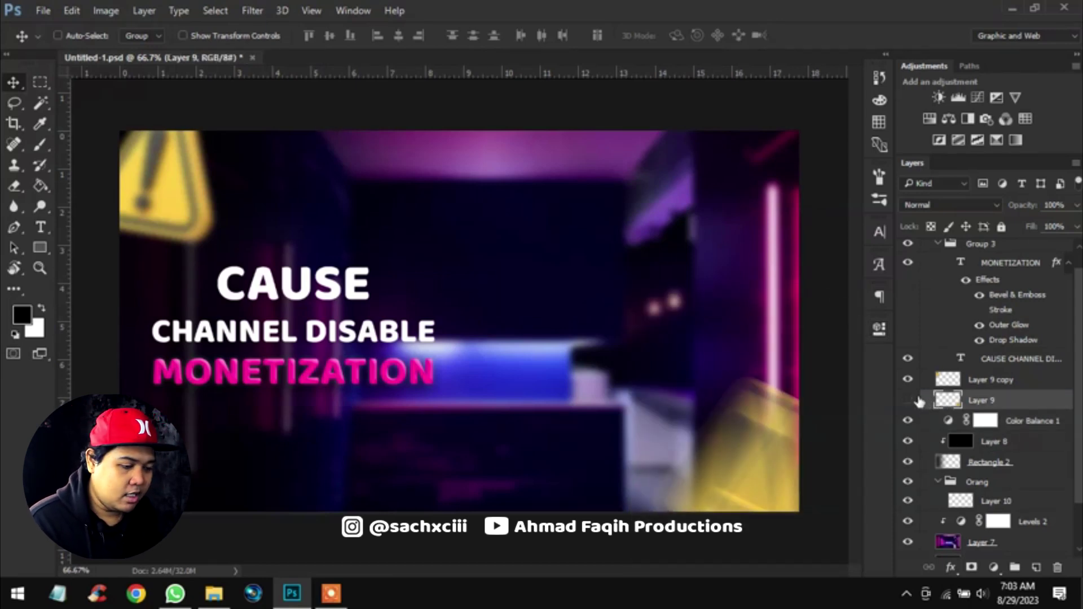
click(909, 400)
click(916, 399)
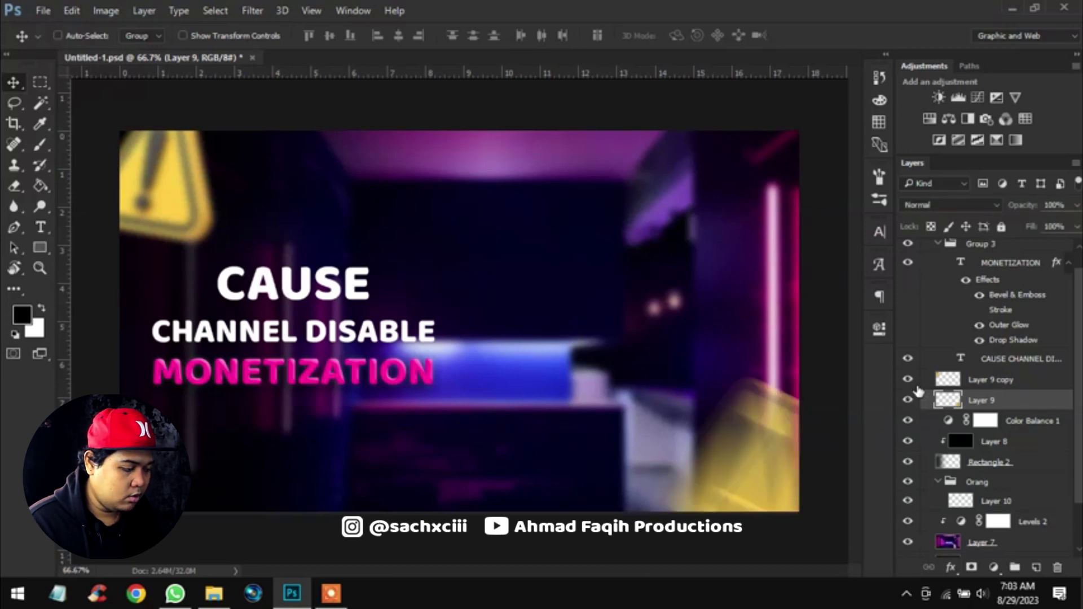
click(909, 399)
click(909, 380)
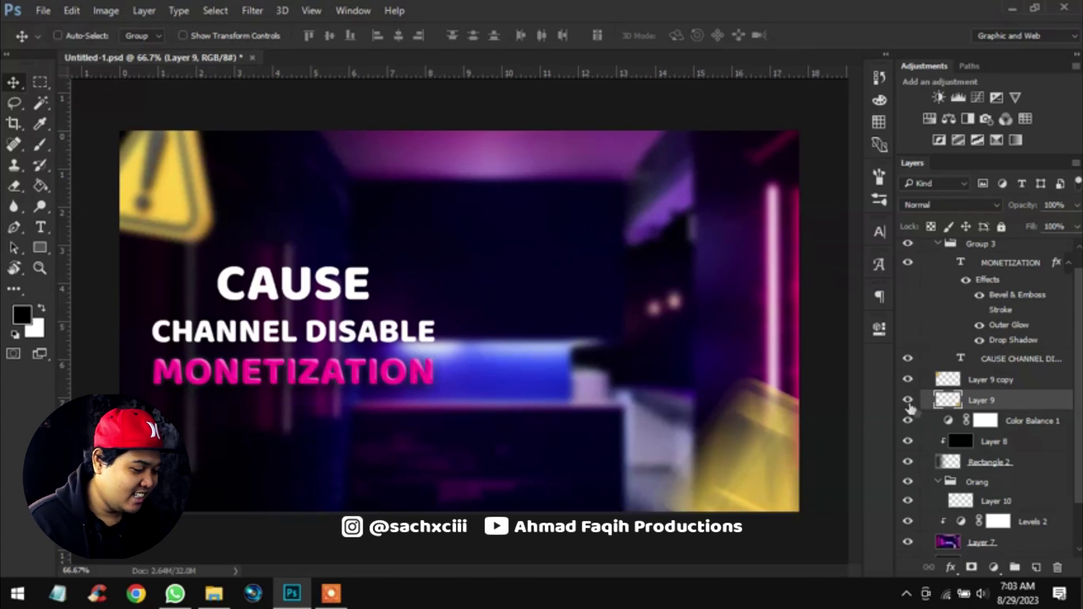
- Select the CAUSE CHANNEL DISABLE text layer and switch to the Horizontal Type tool
click(1015, 379)
scroll(1017, 390, up, 1)
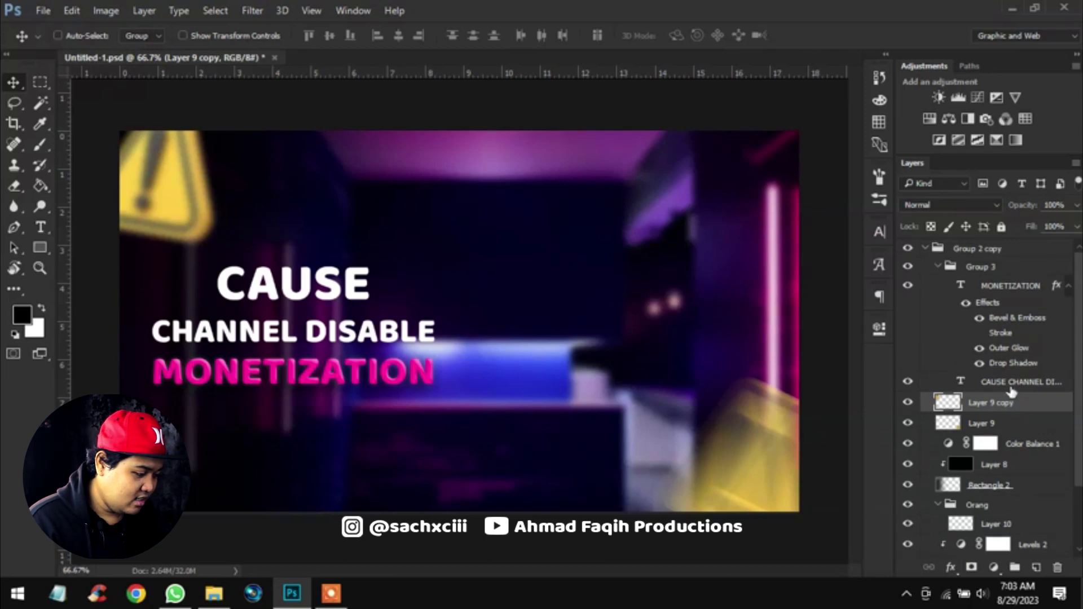
click(1010, 386)
click(41, 227)
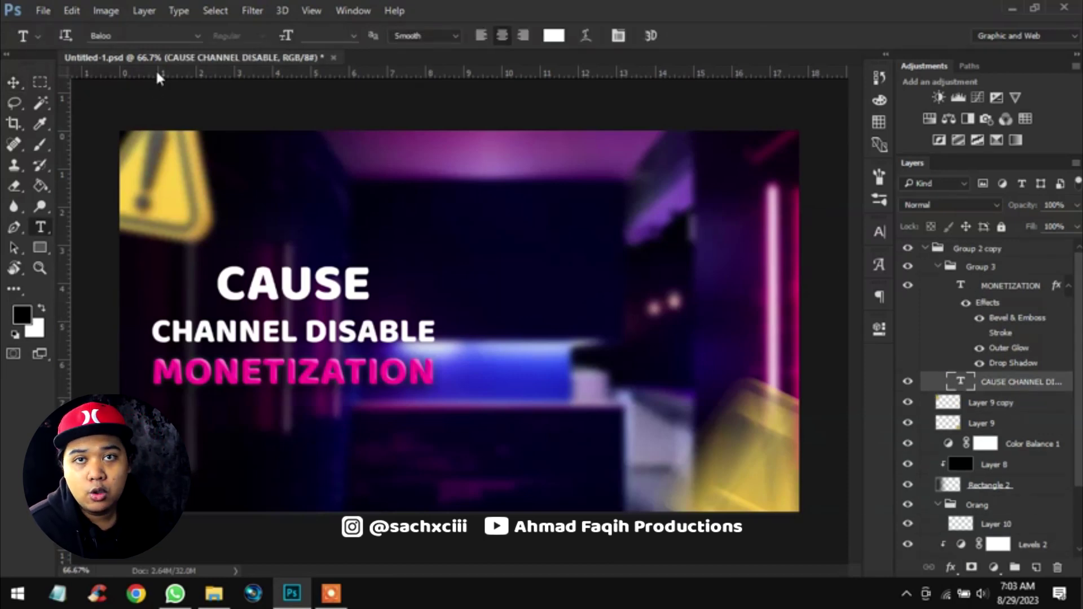
click(1023, 293)
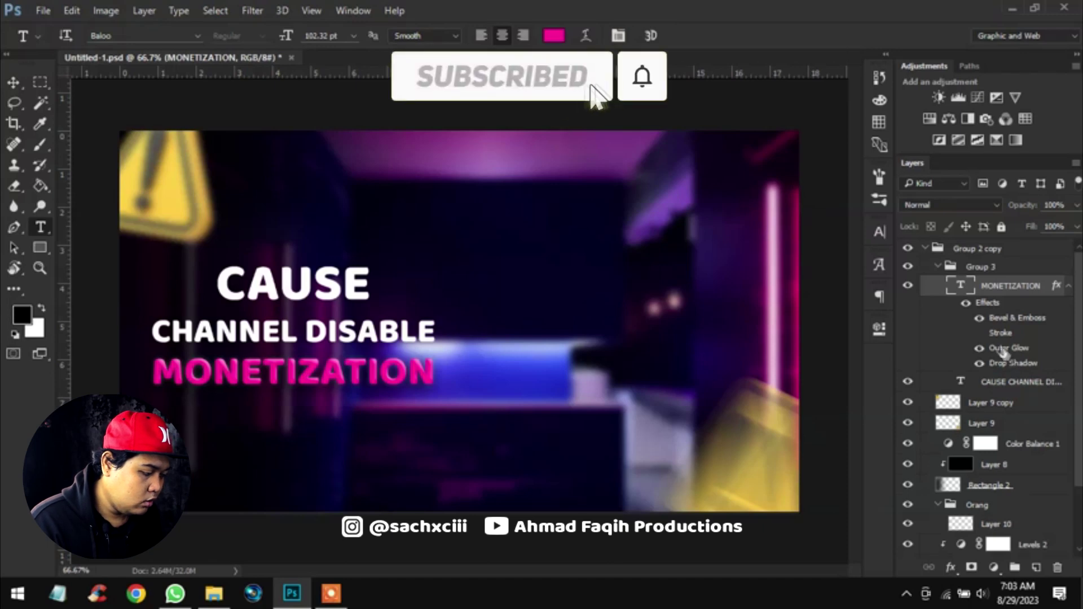
click(980, 364)
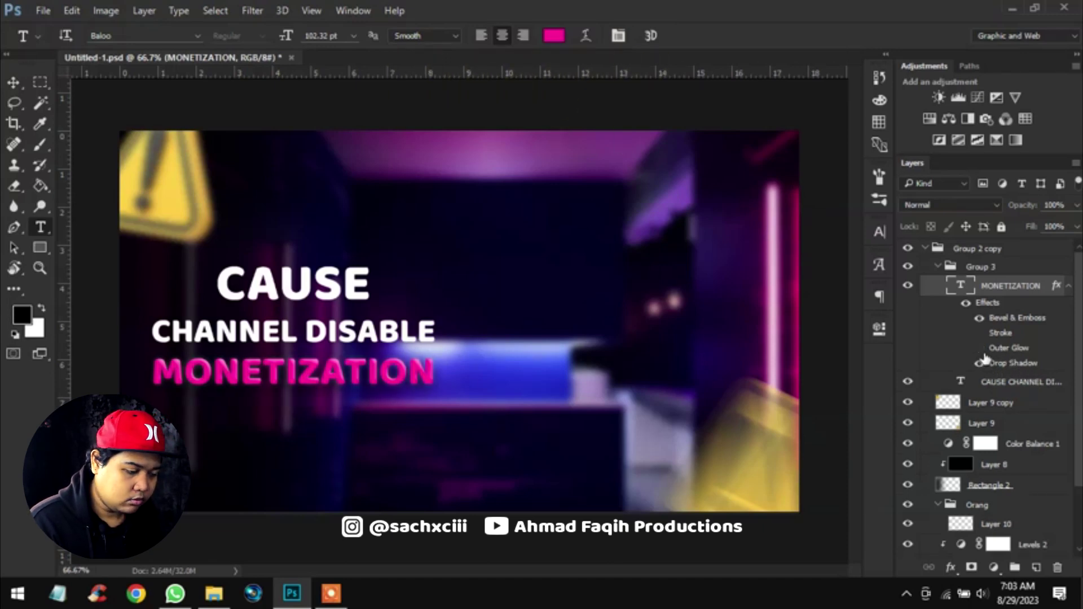
click(982, 353)
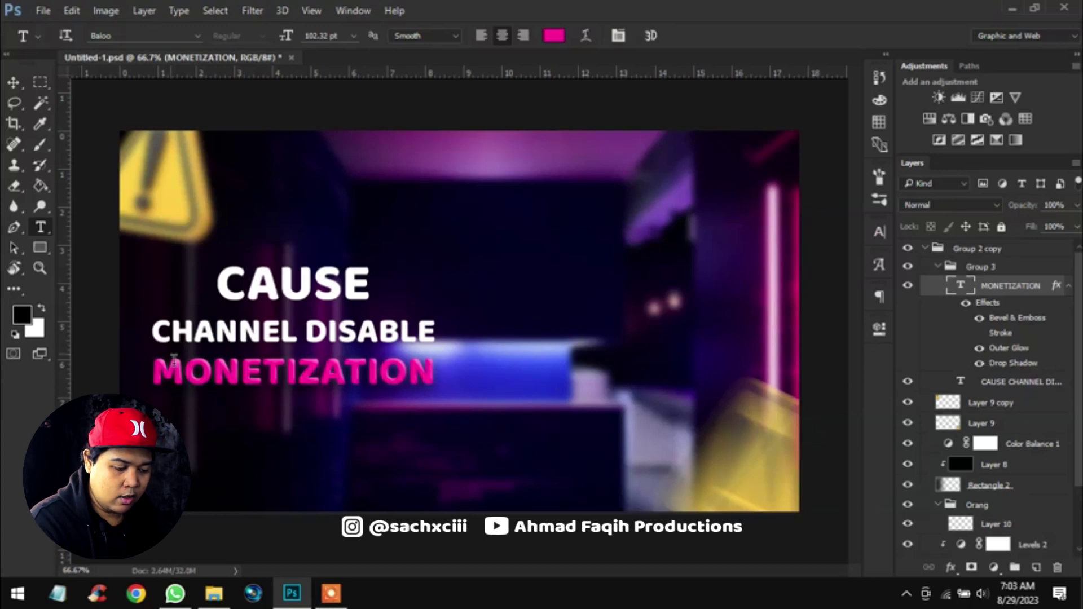
scroll(182, 374, up, 1)
scroll(182, 373, up, 2)
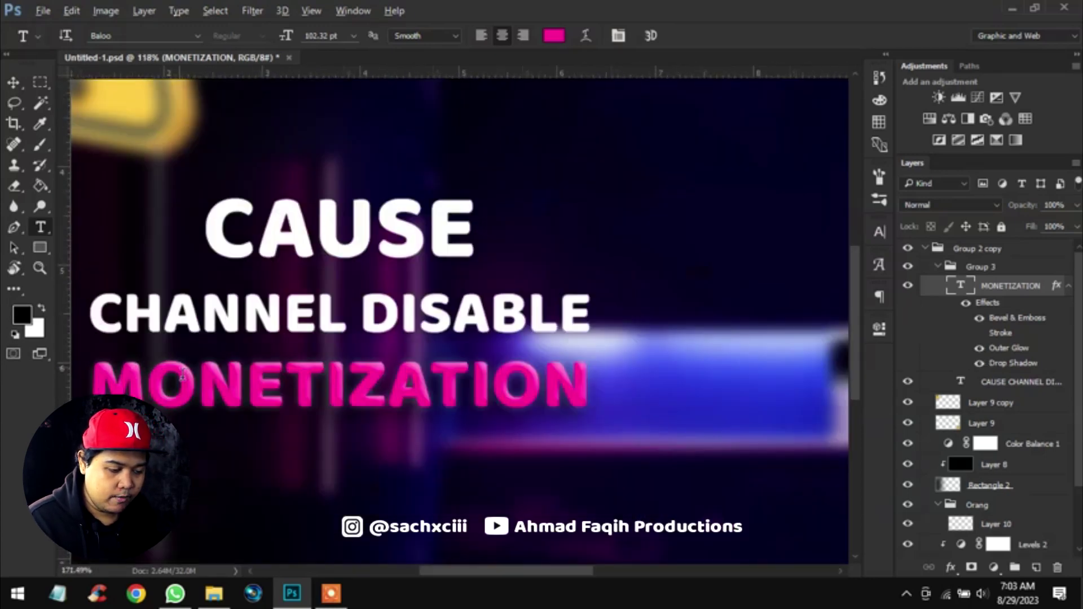
scroll(182, 373, up, 4)
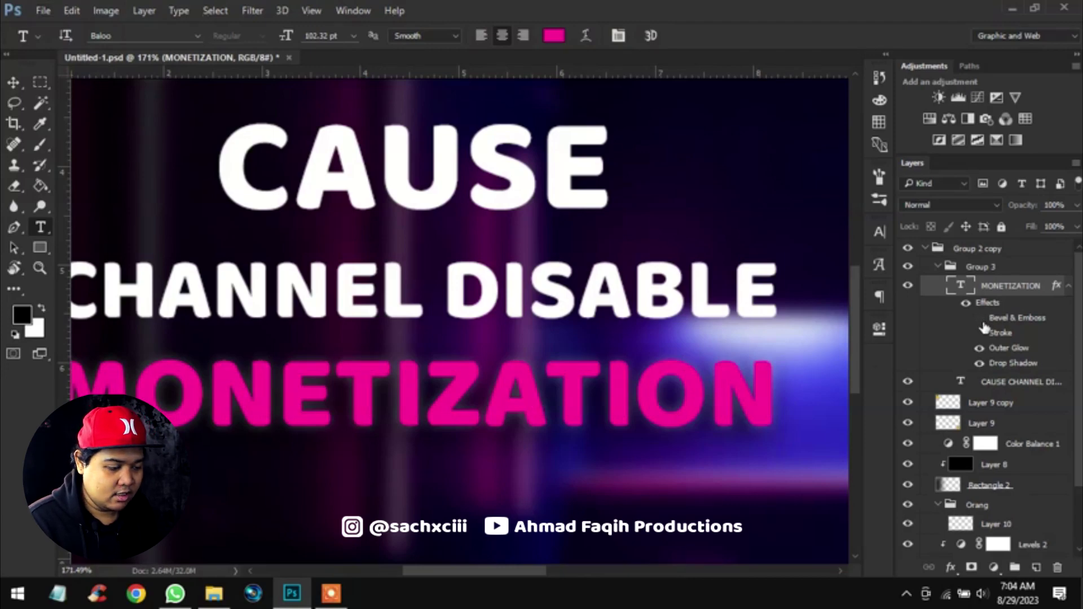
click(980, 323)
scroll(511, 289, down, 2)
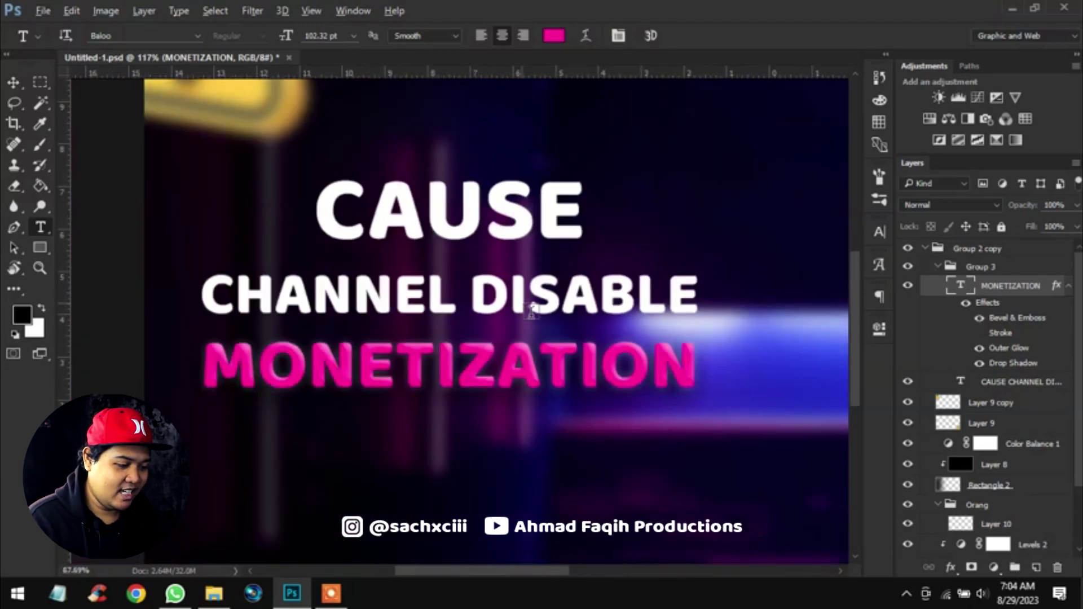
scroll(531, 310, down, 1)
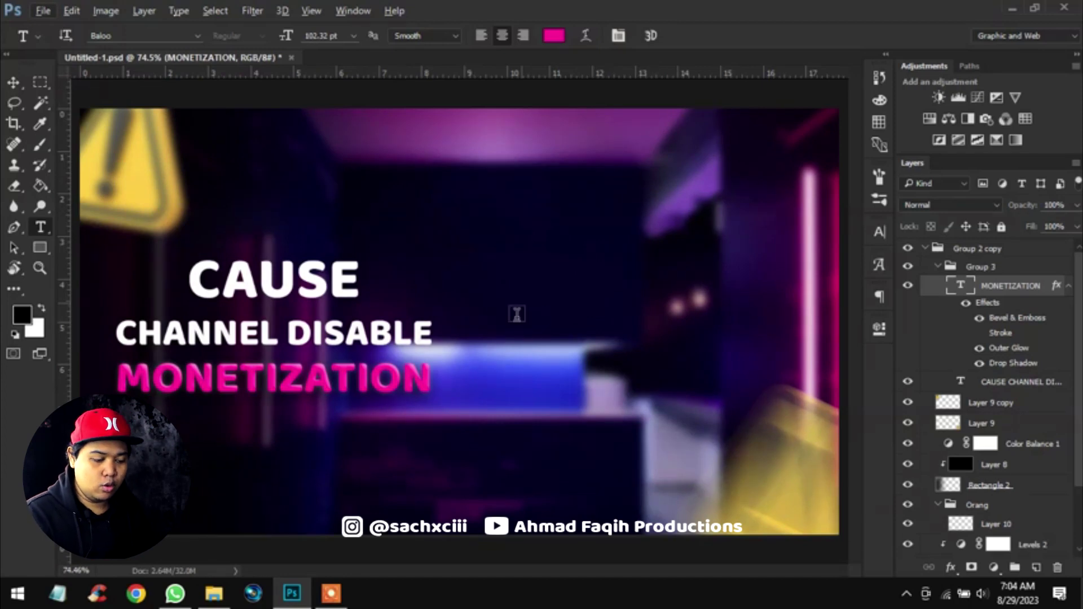
- Open IMG20230829065608.jpg from the Youtube #1 folder as a new Photoshop document
click(214, 594)
double_click(530, 212)
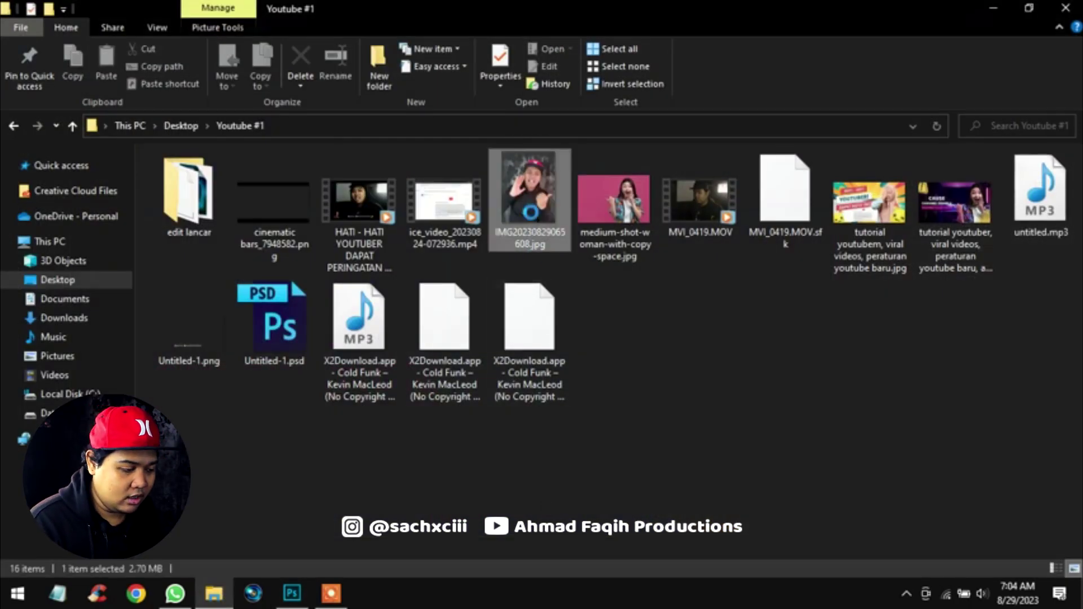
mouse_move(524, 188)
mouse_down()
mouse_move(478, 185)
mouse_move(500, 66)
mouse_up()
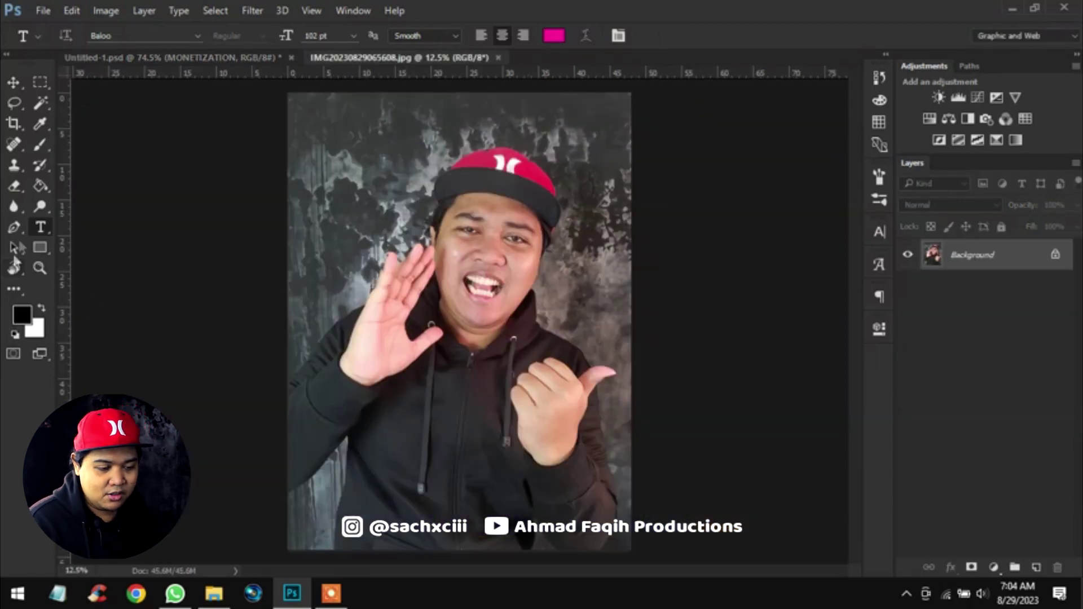
click(16, 226)
- Flip the photo canvas horizontally so the thumbs-up points left
click(72, 10)
click(73, 10)
click(115, 11)
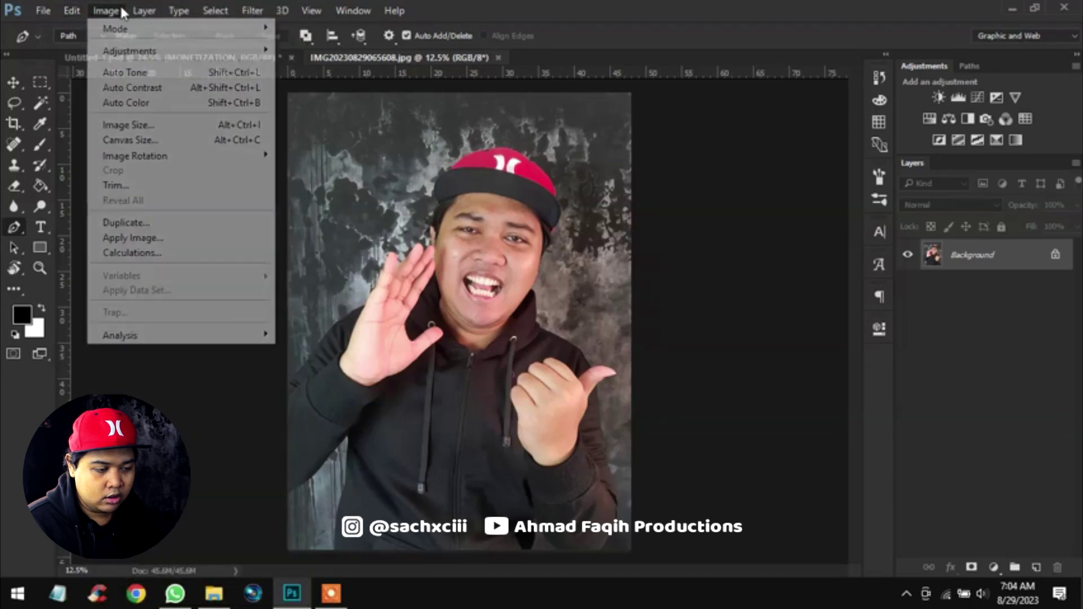
mouse_move(135, 155)
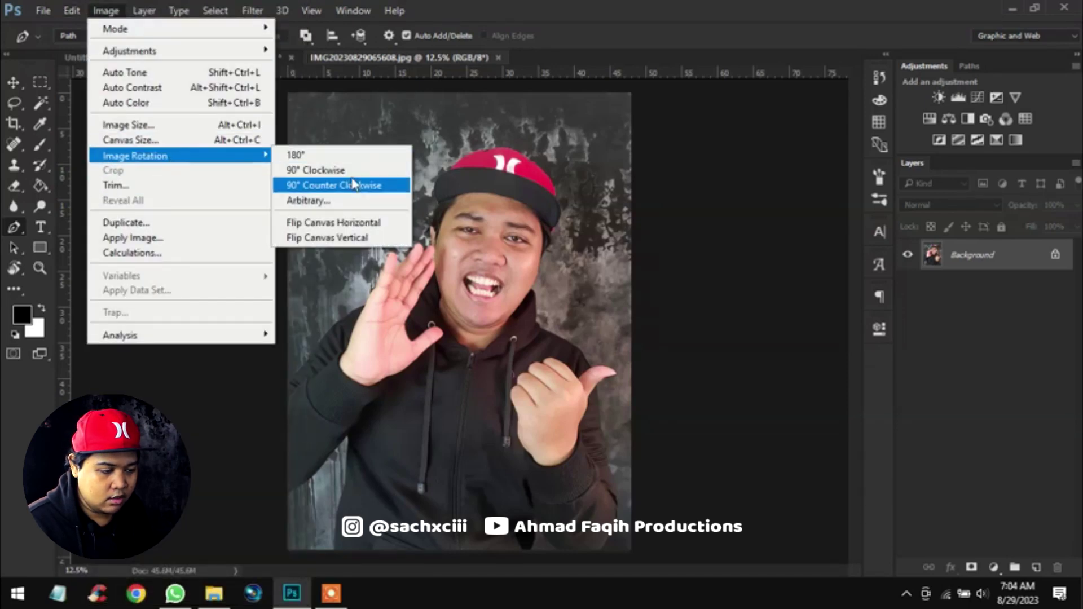
click(338, 170)
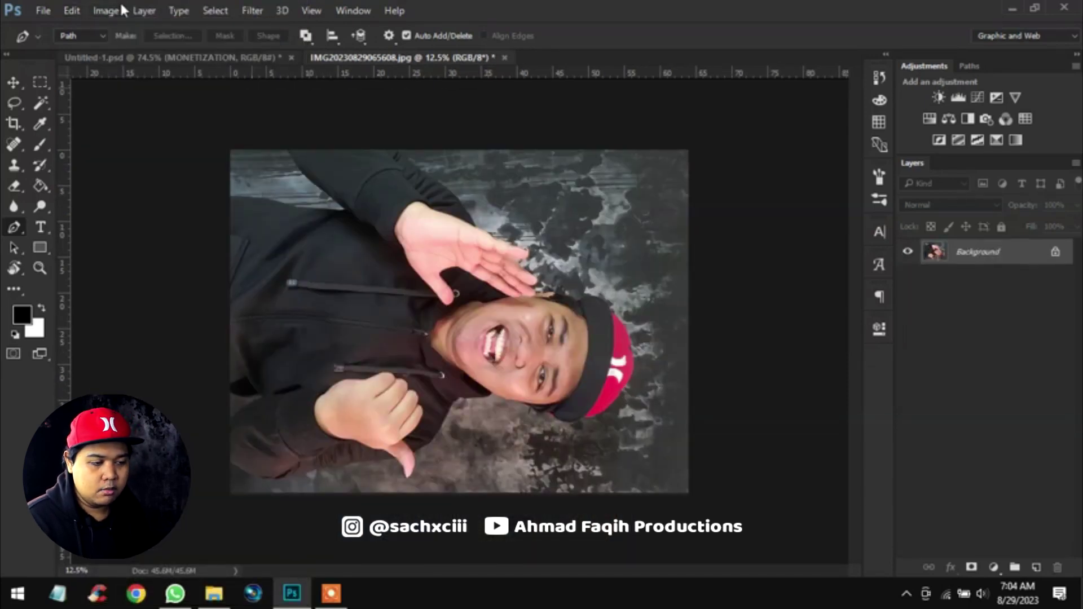
click(112, 11)
mouse_move(135, 155)
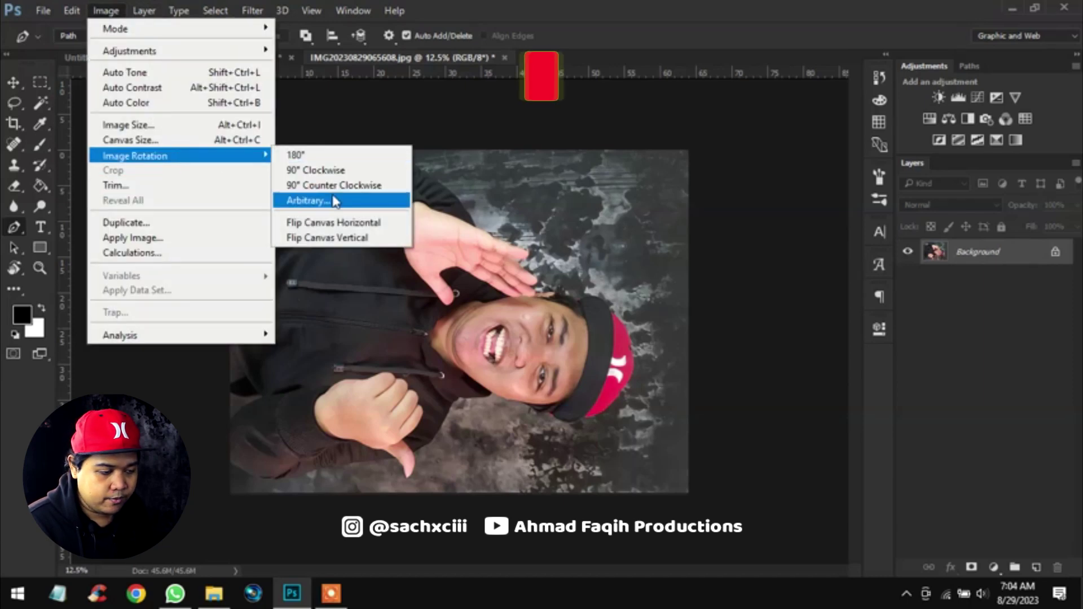
click(345, 185)
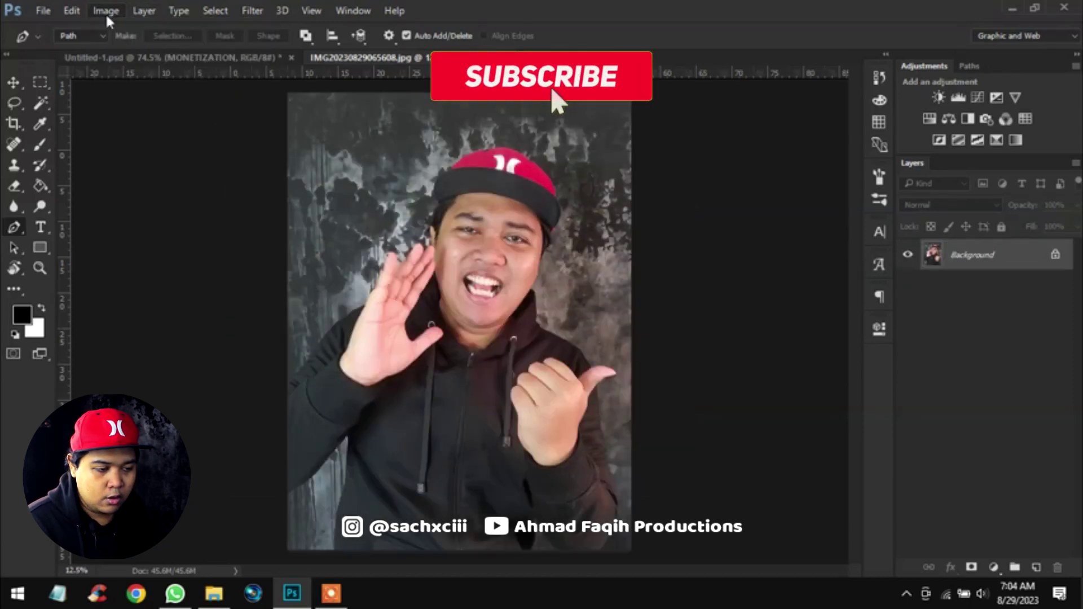
click(110, 11)
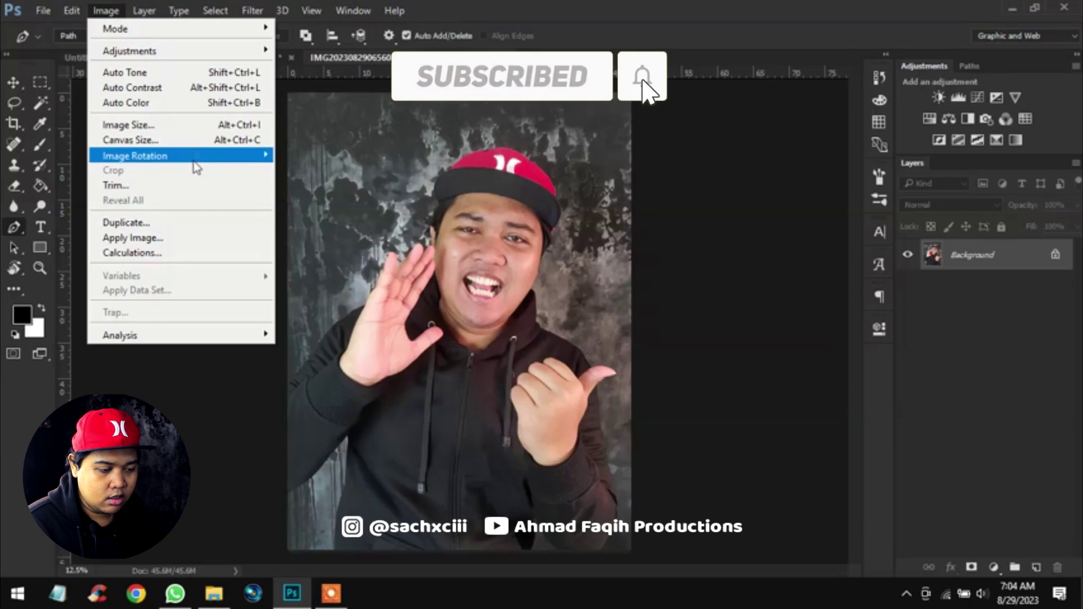
mouse_move(135, 156)
click(375, 228)
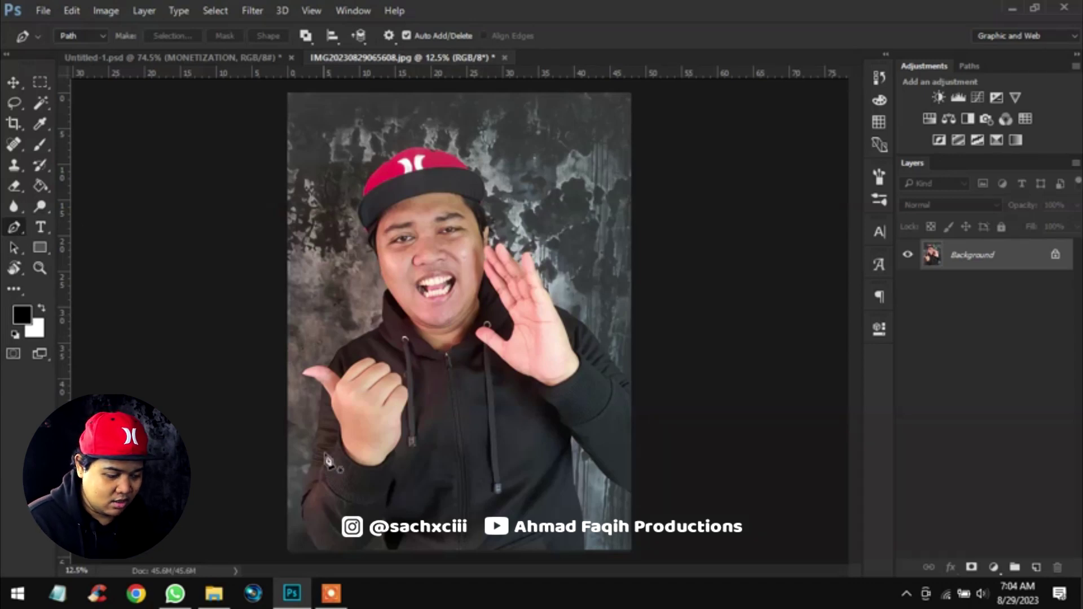
- Unlock the Background layer, converting it to Layer 0
alt+scroll(327, 461, up, 5)
scroll(544, 363, down, 5)
scroll(544, 362, down, 3)
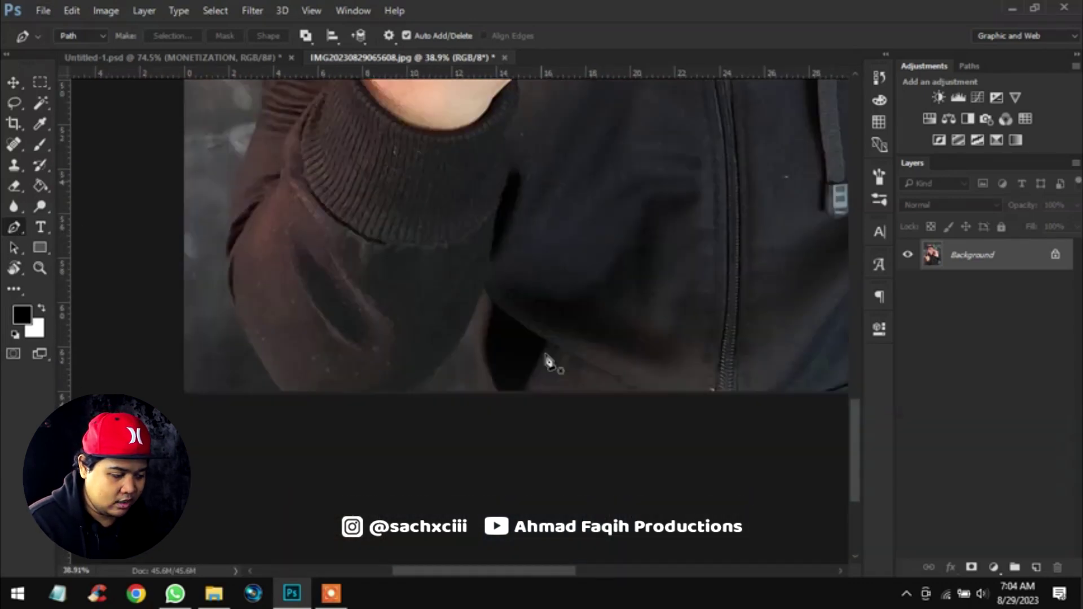
click(1055, 254)
- Start the pen path along the hoodie bottom, up the sleeve and around the thumb
click(478, 419)
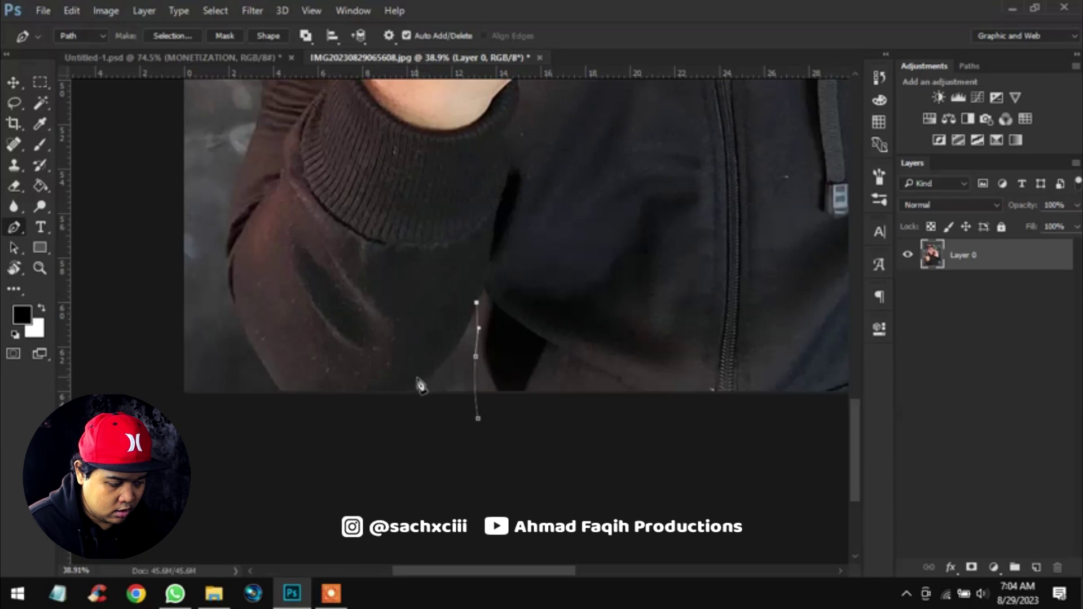
drag(410, 391, 364, 420)
drag(247, 323, 233, 310)
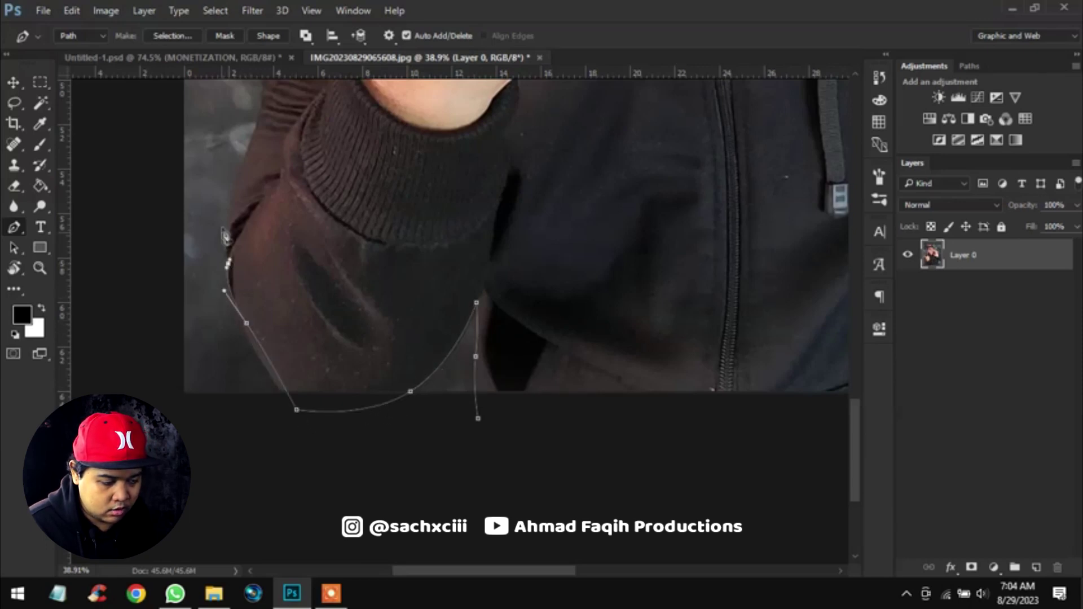
scroll(224, 234, up, 3)
mouse_move(246, 243)
mouse_down()
mouse_move(298, 404)
mouse_move(291, 361)
mouse_up()
drag(342, 161, 423, 406)
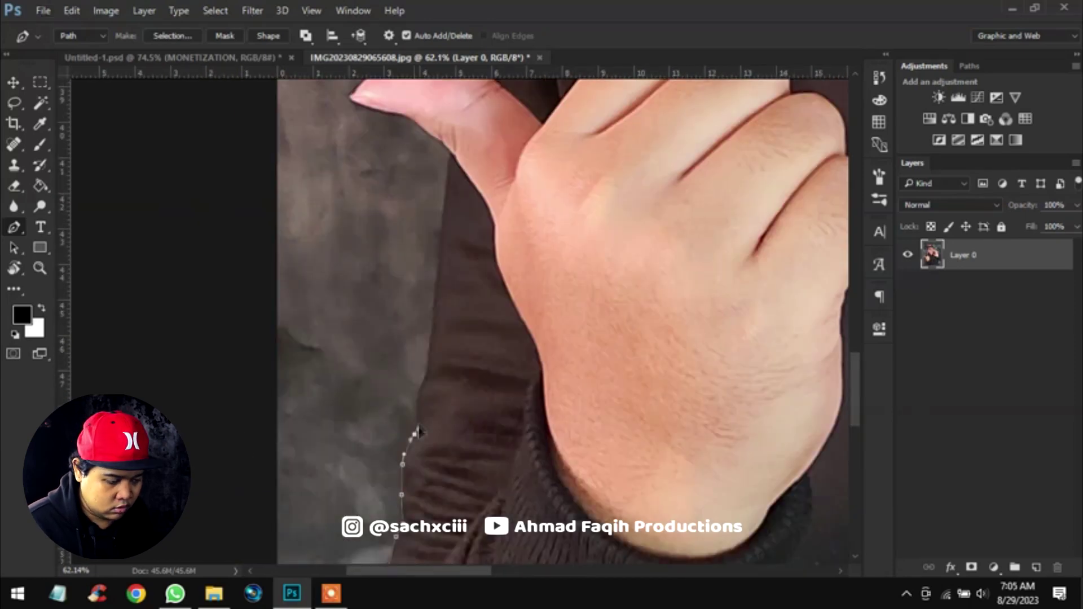
drag(463, 160, 524, 446)
scroll(524, 446, up, 2)
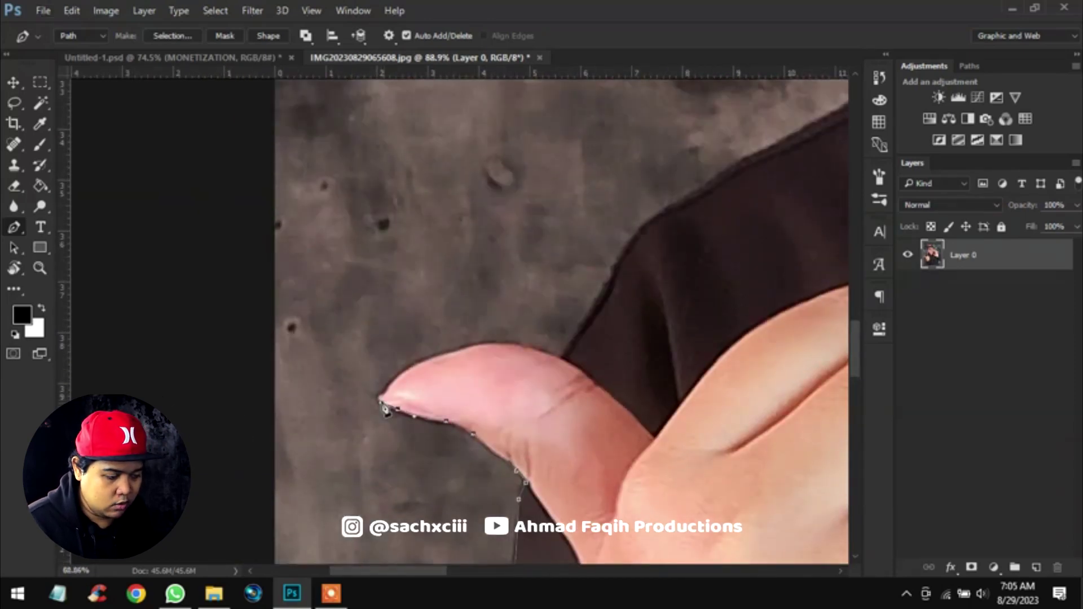
click(451, 347)
click(537, 351)
click(615, 277)
click(646, 229)
click(671, 212)
drag(661, 223, 361, 352)
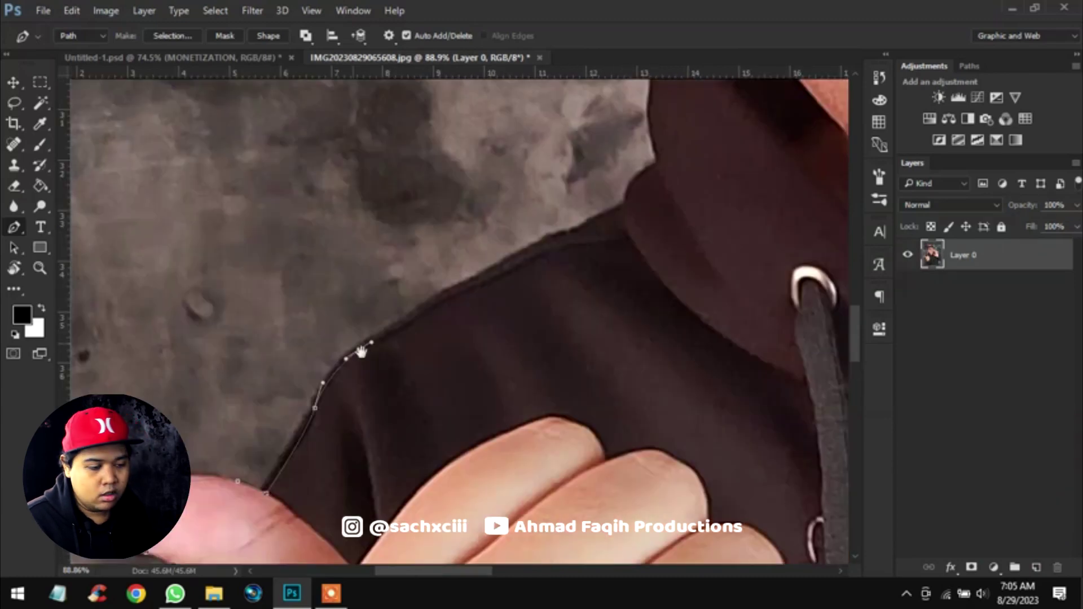
- Continue the path along the sweater's shoulder edge and the cheek
click(42, 103)
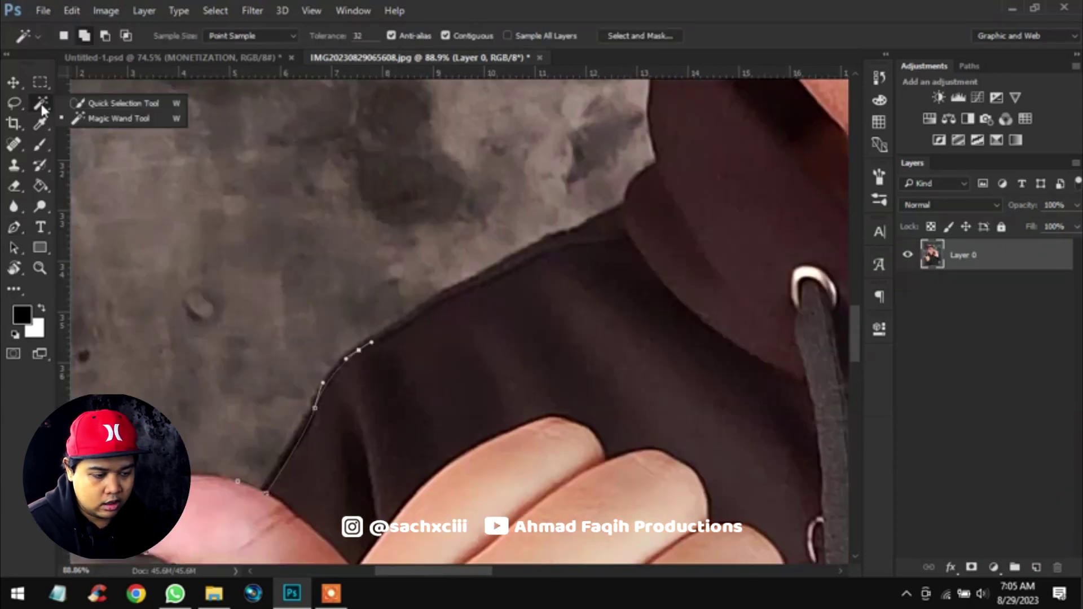
click(14, 227)
click(451, 307)
click(562, 246)
click(617, 221)
click(649, 184)
drag(779, 257, 634, 490)
click(501, 335)
click(513, 195)
click(542, 174)
drag(485, 169, 667, 550)
click(666, 379)
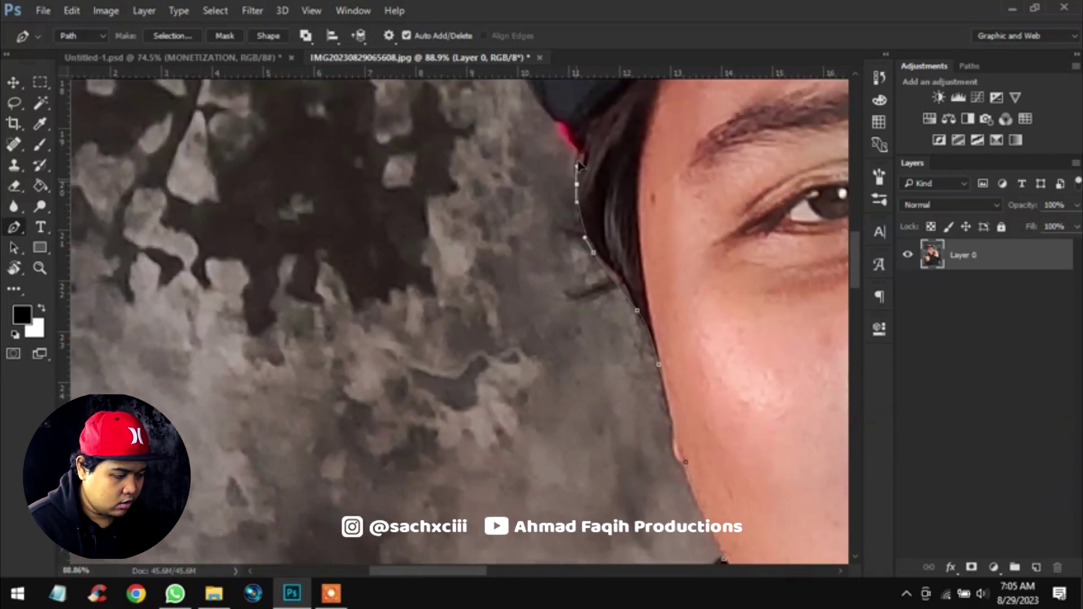
scroll(579, 187, up, 5)
- Trace the path around the red cap, its brim, and down the hair edge
click(592, 205)
scroll(593, 205, up, 2)
click(621, 212)
drag(777, 105, 454, 307)
click(547, 237)
drag(686, 228, 301, 166)
click(570, 228)
click(673, 338)
mouse_move(684, 414)
mouse_down()
mouse_move(685, 301)
mouse_move(581, 107)
mouse_up()
click(609, 312)
click(622, 343)
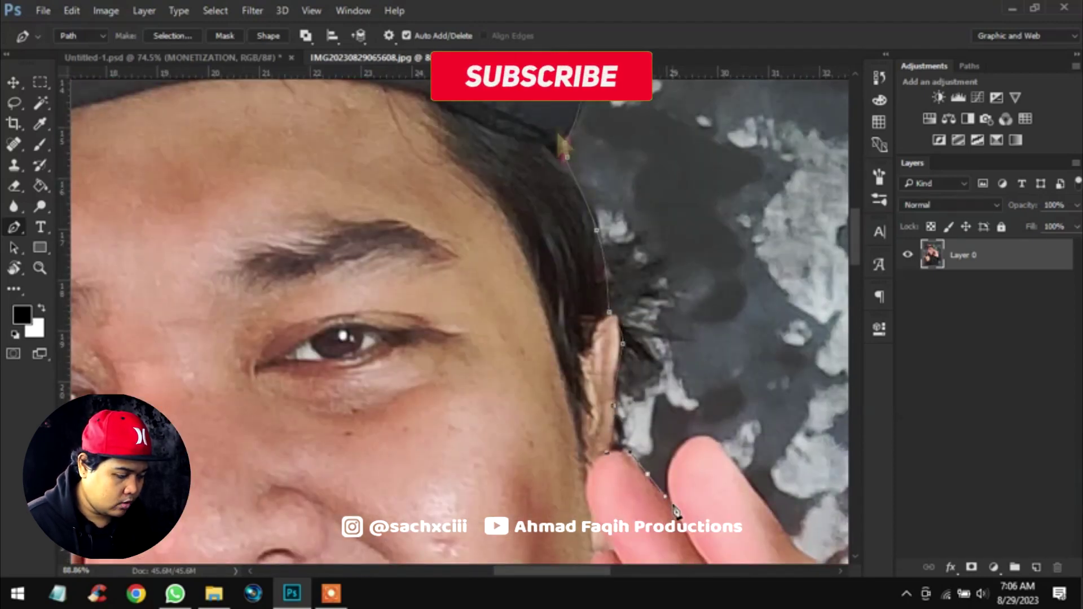
- Trace the path around the raised fingers, palm, and where the hand meets the sleeve
drag(673, 510, 438, 268)
click(459, 200)
click(503, 240)
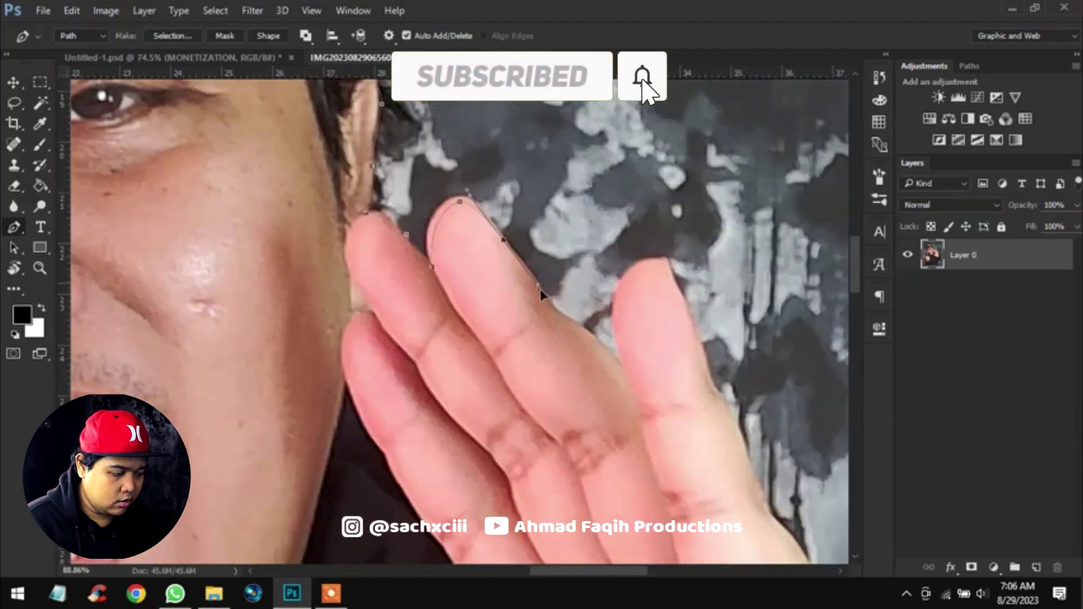
click(638, 280)
drag(789, 479, 617, 304)
click(591, 241)
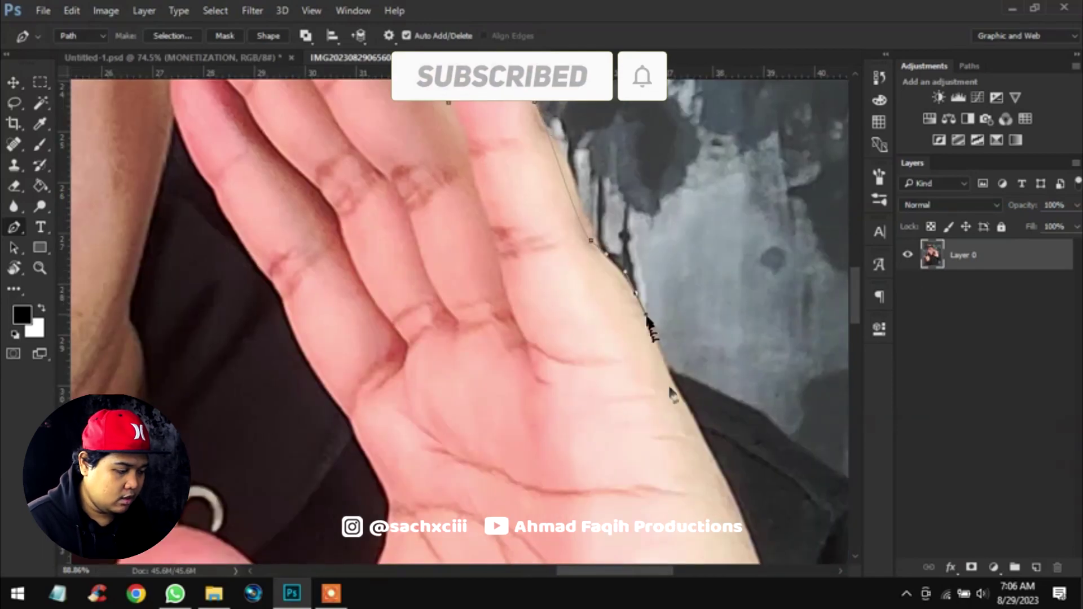
drag(672, 395, 497, 338)
drag(734, 479, 592, 278)
click(648, 375)
click(726, 459)
mouse_move(765, 517)
mouse_down()
mouse_move(592, 276)
mouse_move(666, 231)
mouse_up()
click(691, 546)
click(512, 444)
click(317, 210)
click(254, 133)
click(230, 99)
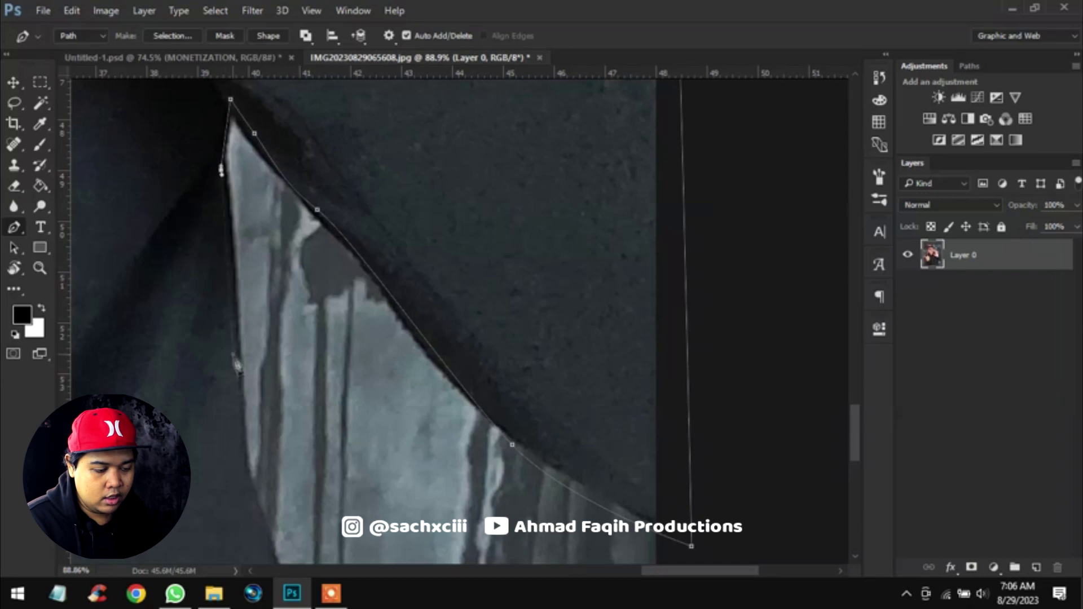
- Finish the sleeve's left edge, closing the path and choosing Make Selection
click(246, 484)
drag(249, 491, 262, 257)
click(423, 309)
drag(423, 316, 497, 395)
scroll(220, 489, down, 5)
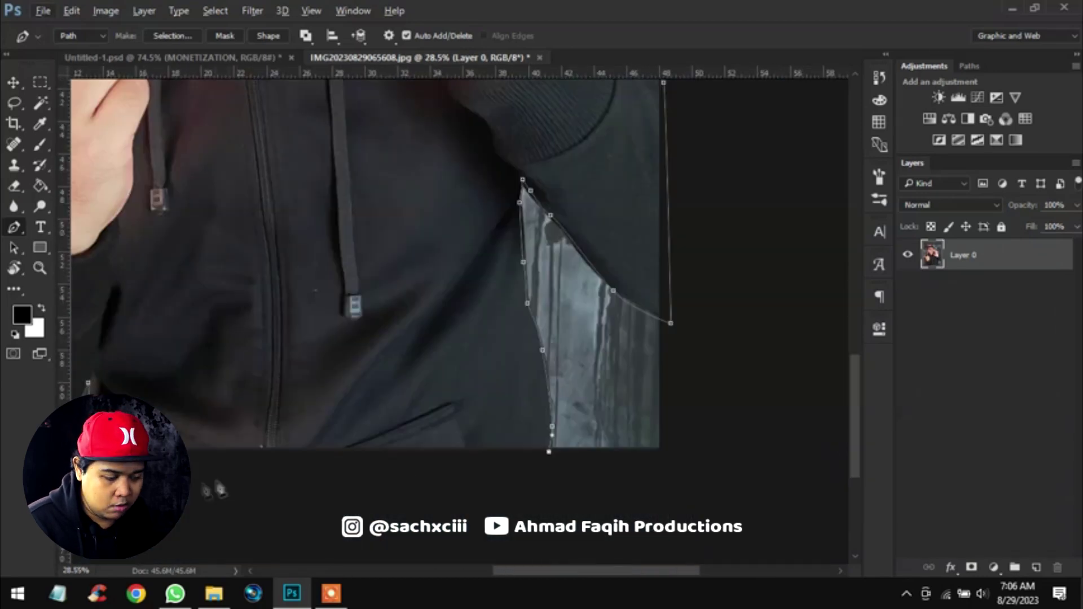
scroll(220, 490, down, 3)
scroll(220, 490, down, 2)
right_click(575, 153)
click(583, 201)
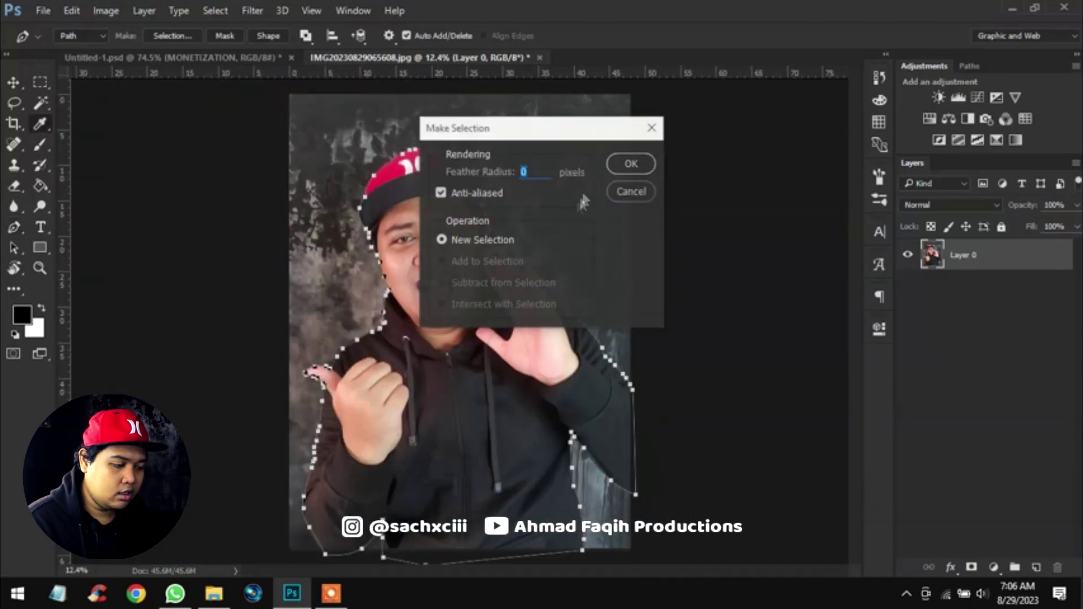
- Convert the path to a 0-pixel-feather selection and mask out Layer 0's background
click(546, 178)
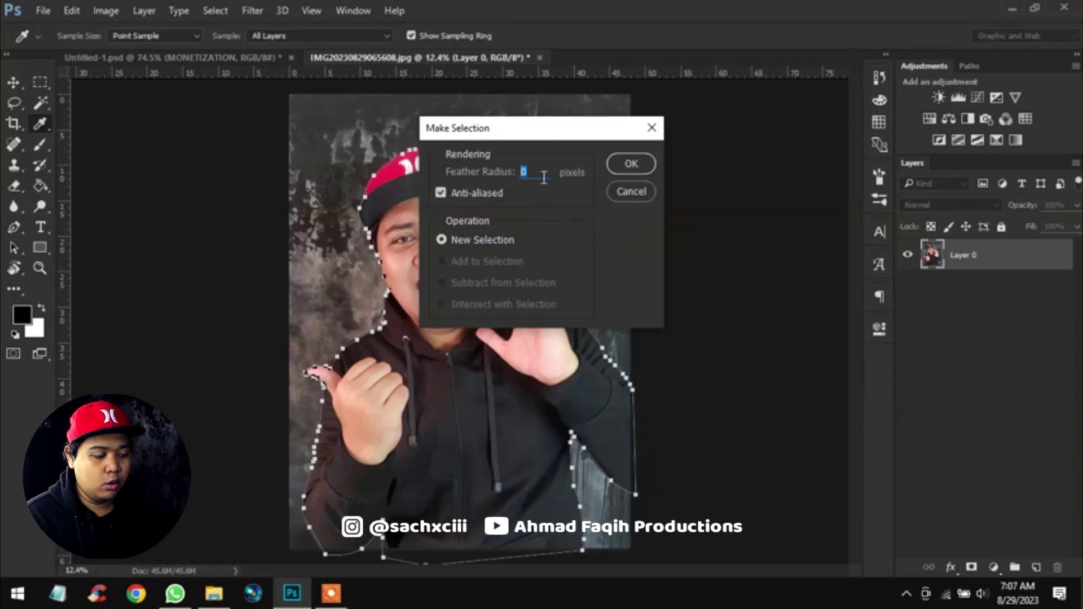
click(632, 166)
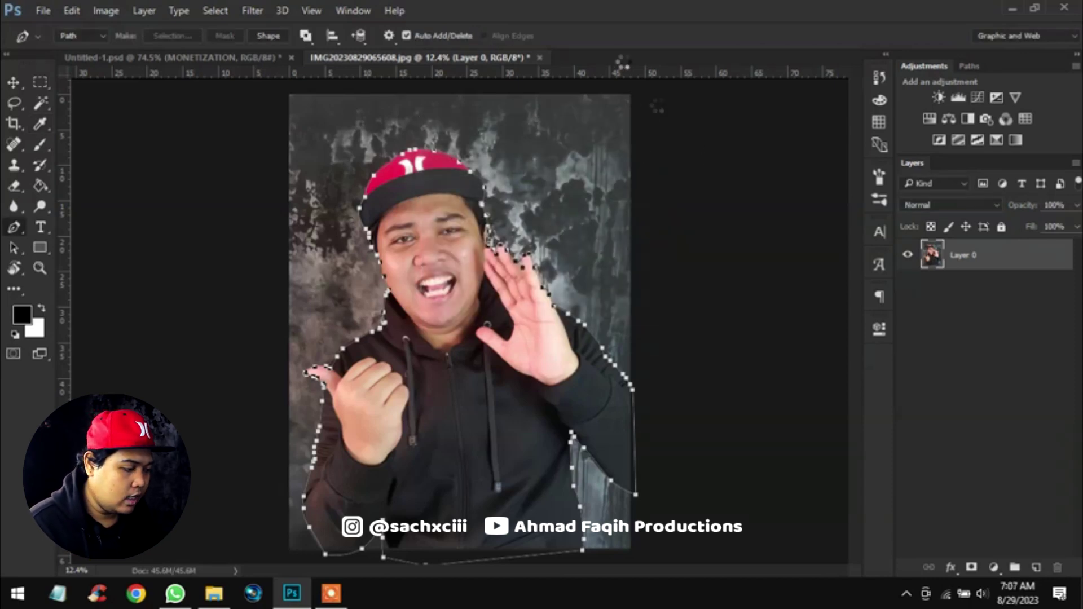
click(972, 567)
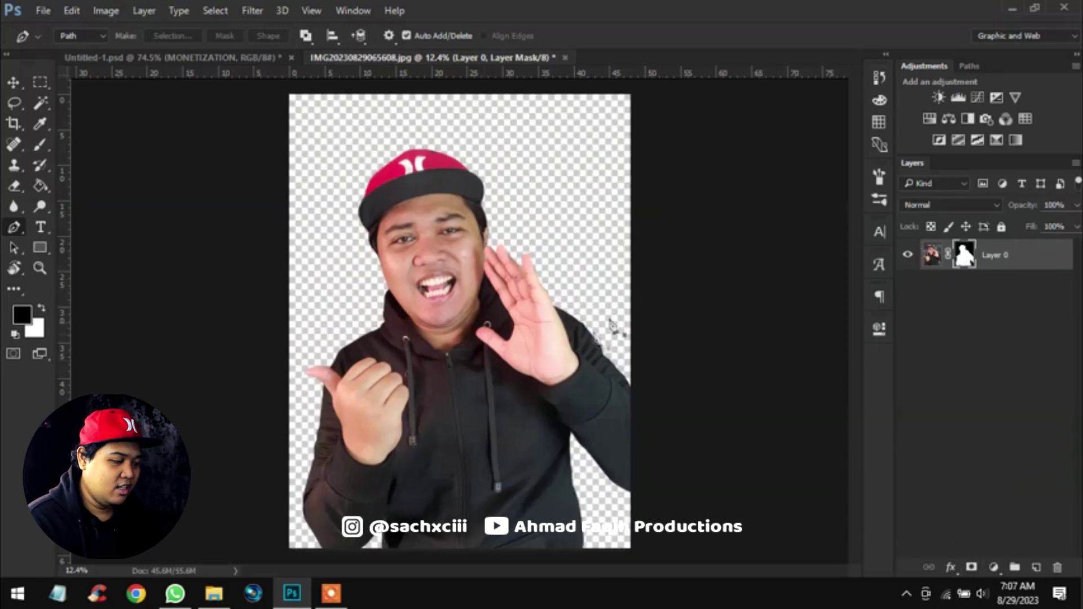
- Drag the cut-out person into the Untitled-1 thumbnail, above Layer 10 in the Orang group
key(v)
drag(462, 307, 505, 307)
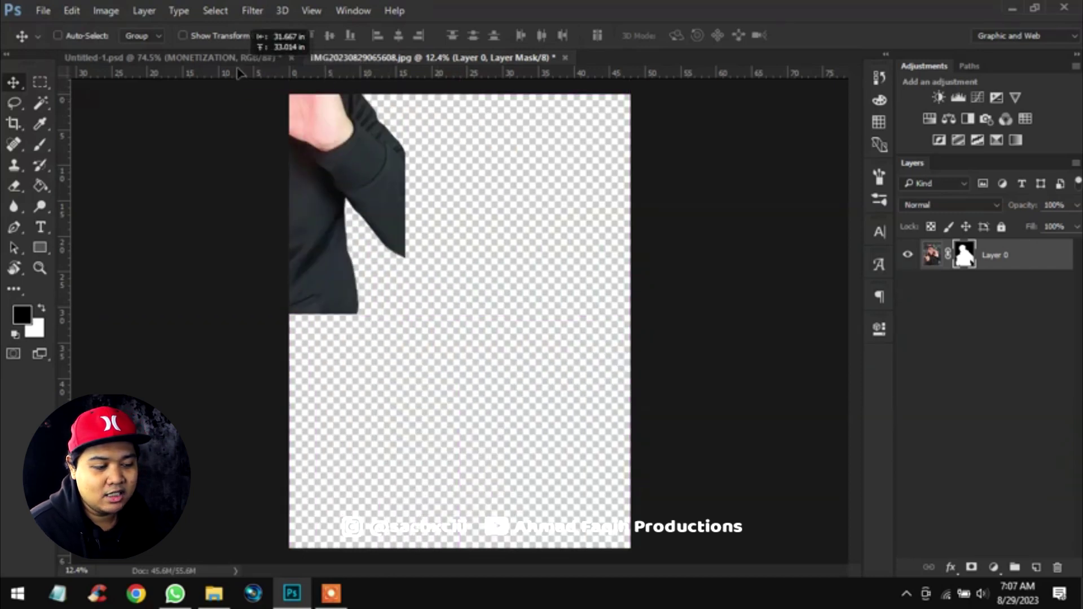
click(186, 57)
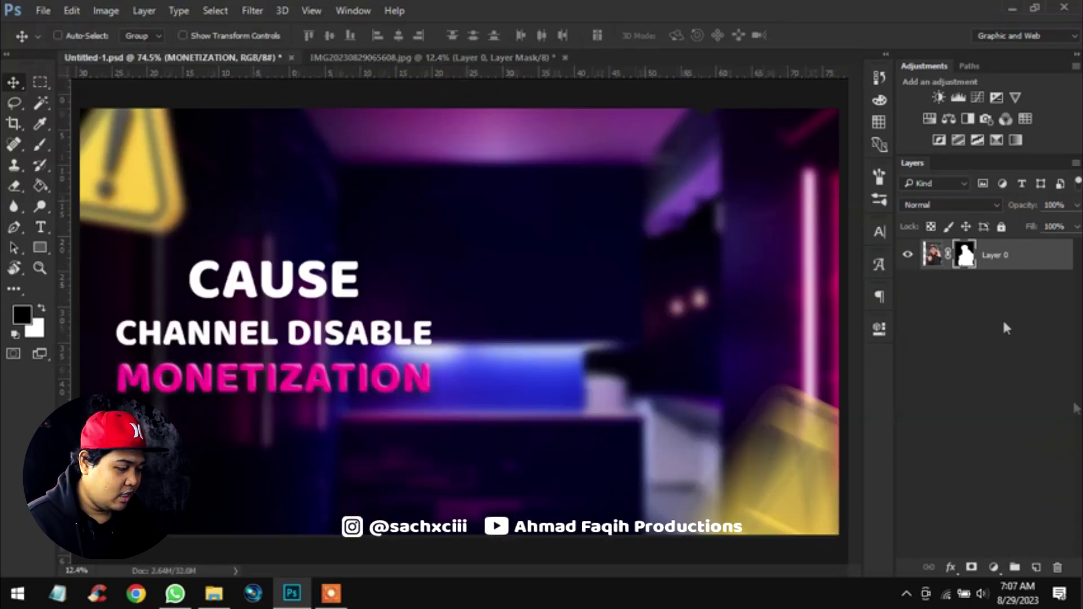
scroll(1045, 510, down, 3)
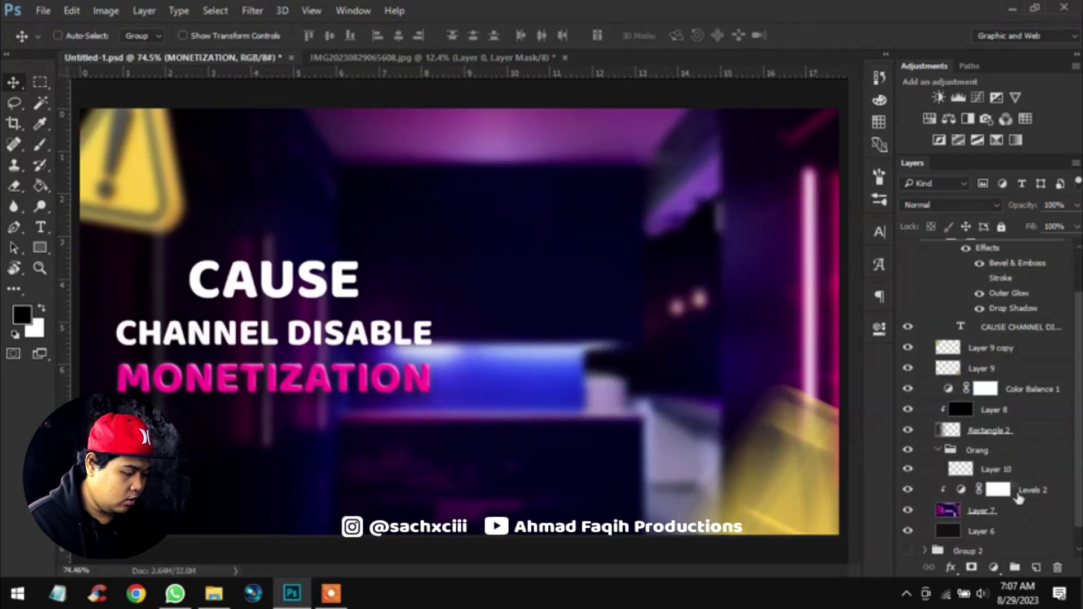
click(1006, 471)
click(324, 58)
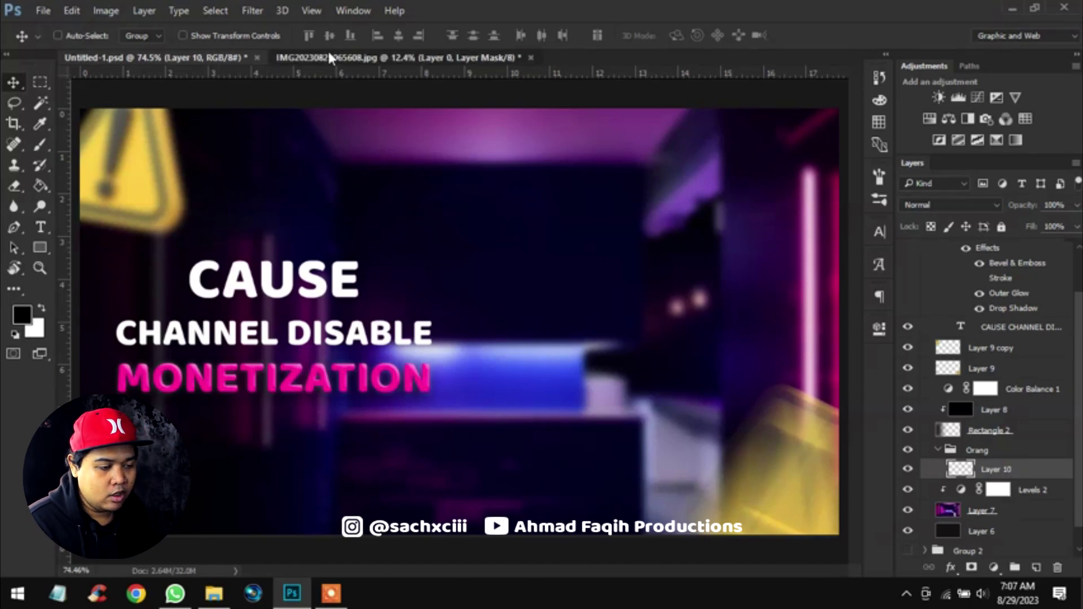
mouse_move(499, 259)
mouse_down()
mouse_move(211, 60)
mouse_move(598, 397)
mouse_up()
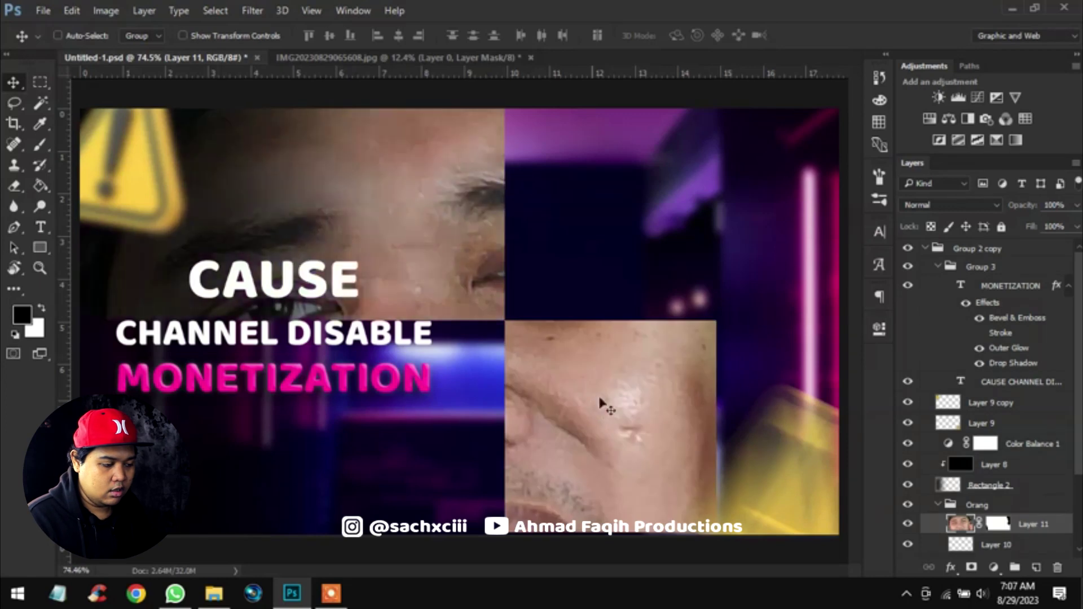
- Free-transform the person to shrink it and place it on the right beside the headline
key(ctrl+t)
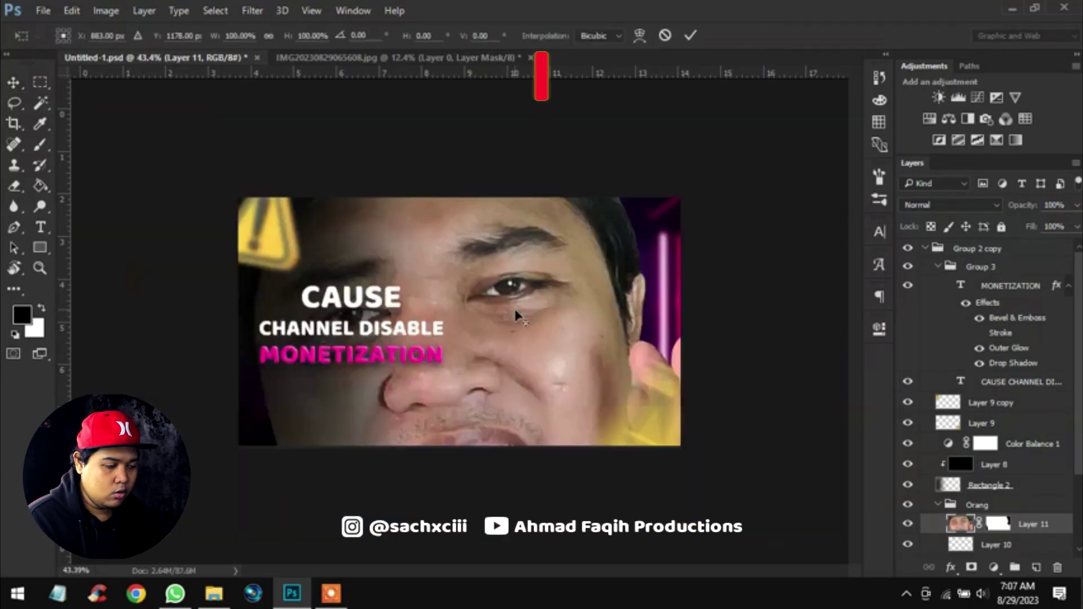
scroll(621, 254, down, 8)
mouse_move(682, 154)
mouse_down()
mouse_move(518, 375)
mouse_move(510, 306)
mouse_up()
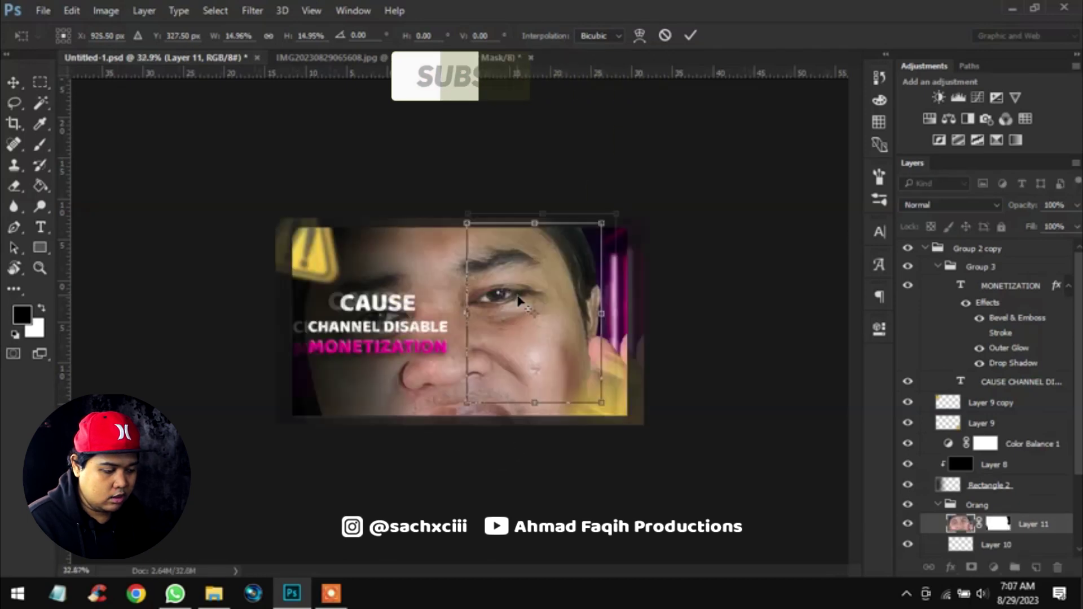
scroll(611, 242, up, 8)
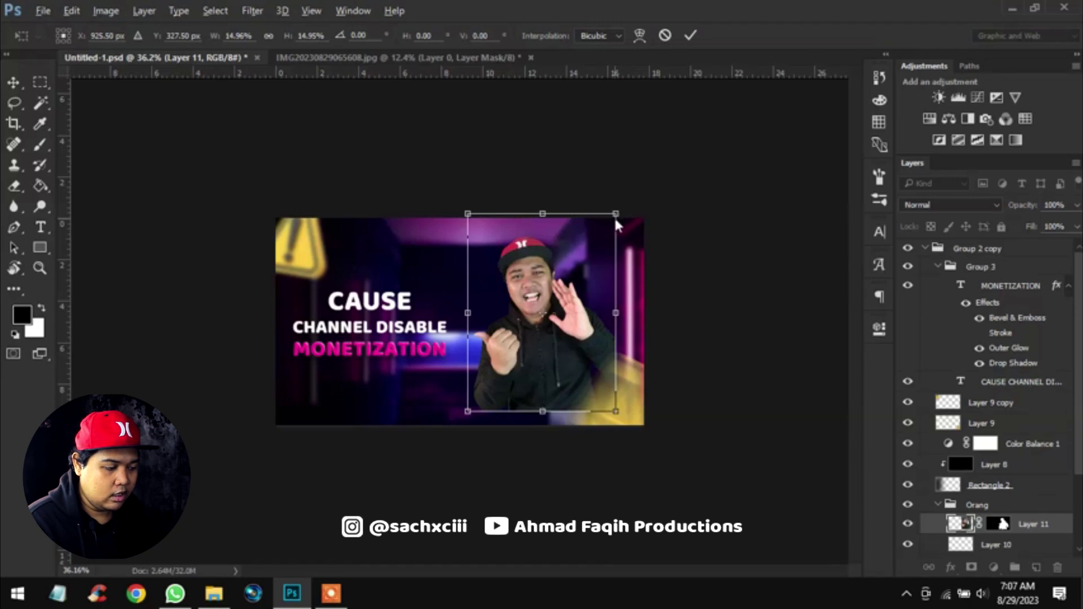
drag(619, 224, 636, 195)
drag(609, 288, 617, 327)
mouse_move(643, 226)
mouse_down()
mouse_move(681, 213)
mouse_move(694, 194)
mouse_up()
key(ctrl+plus)
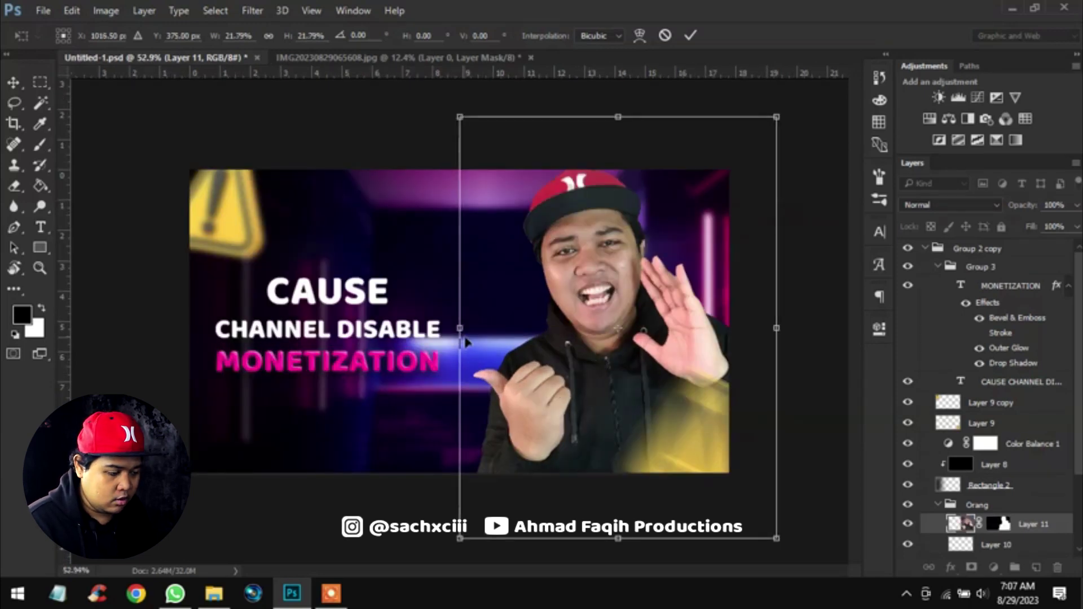
drag(466, 342, 455, 335)
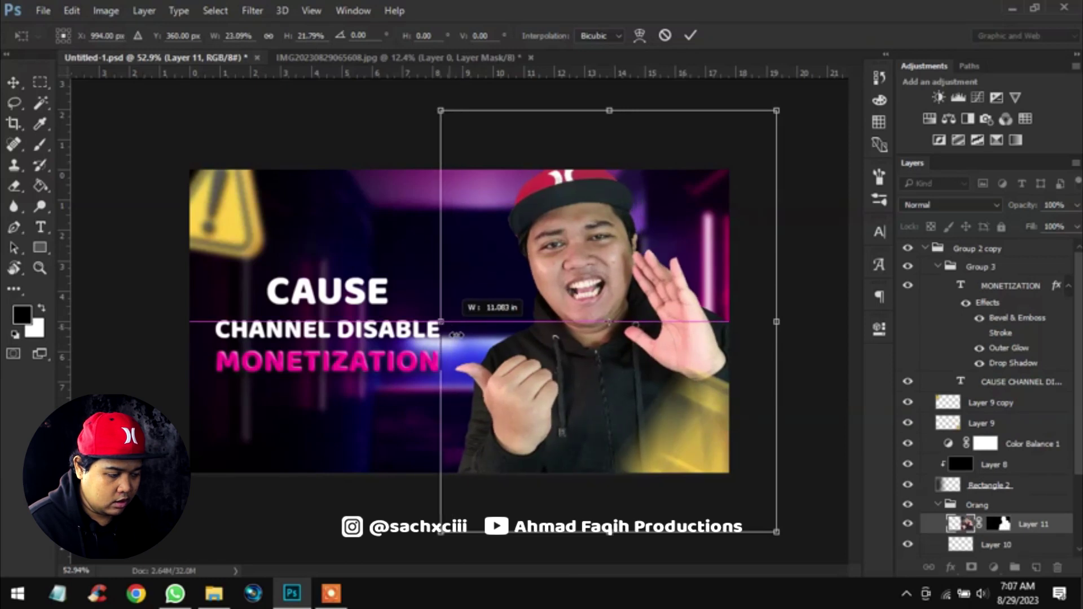
drag(458, 335, 458, 335)
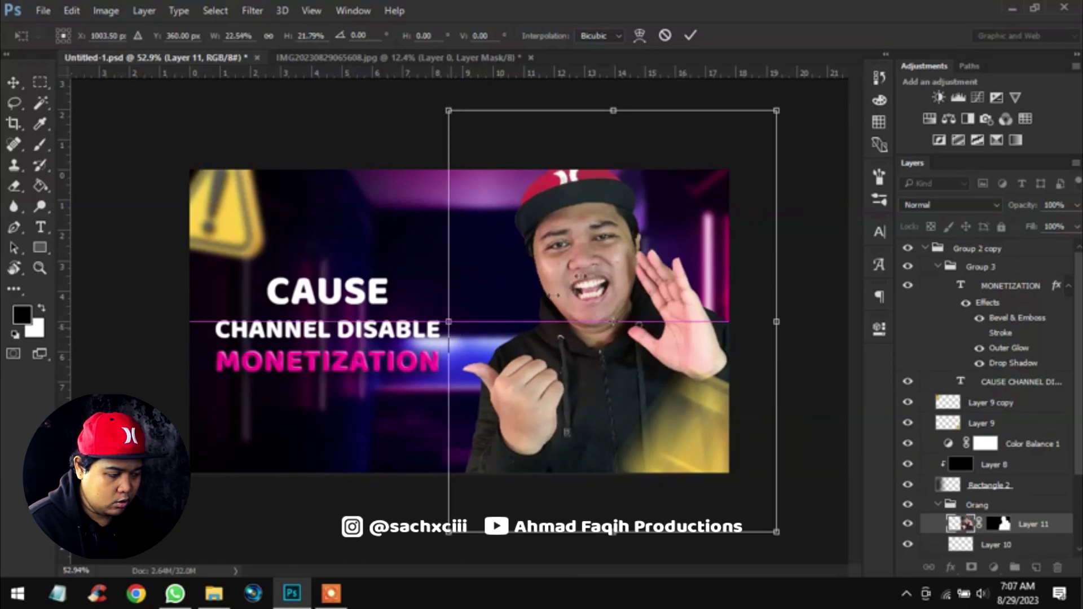
drag(620, 118, 619, 120)
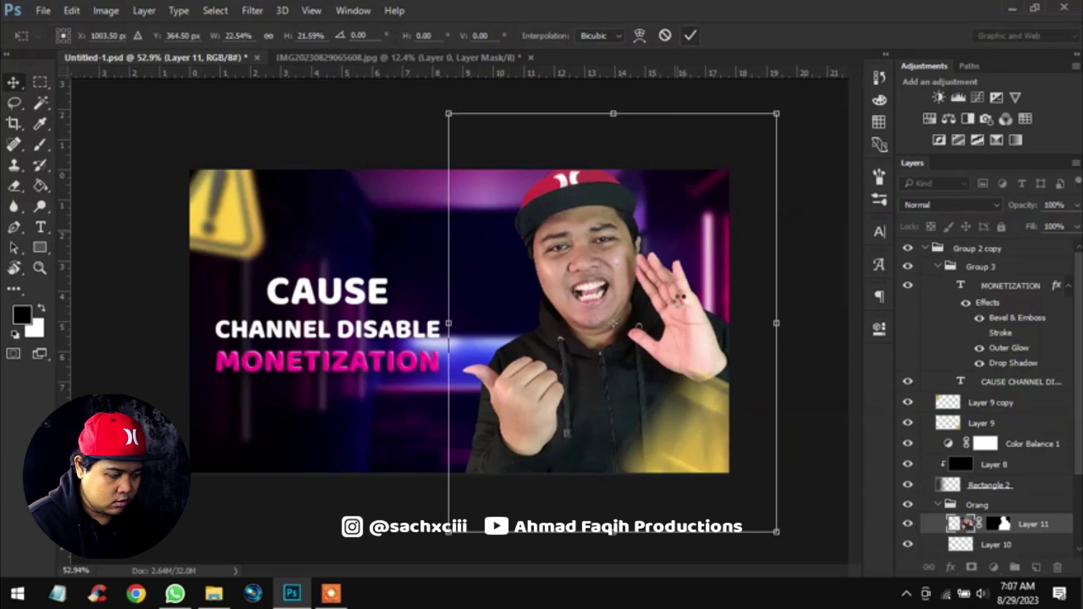
key(Return)
- Nudge the placed person slightly left and down in the thumbnail
drag(674, 319, 664, 326)
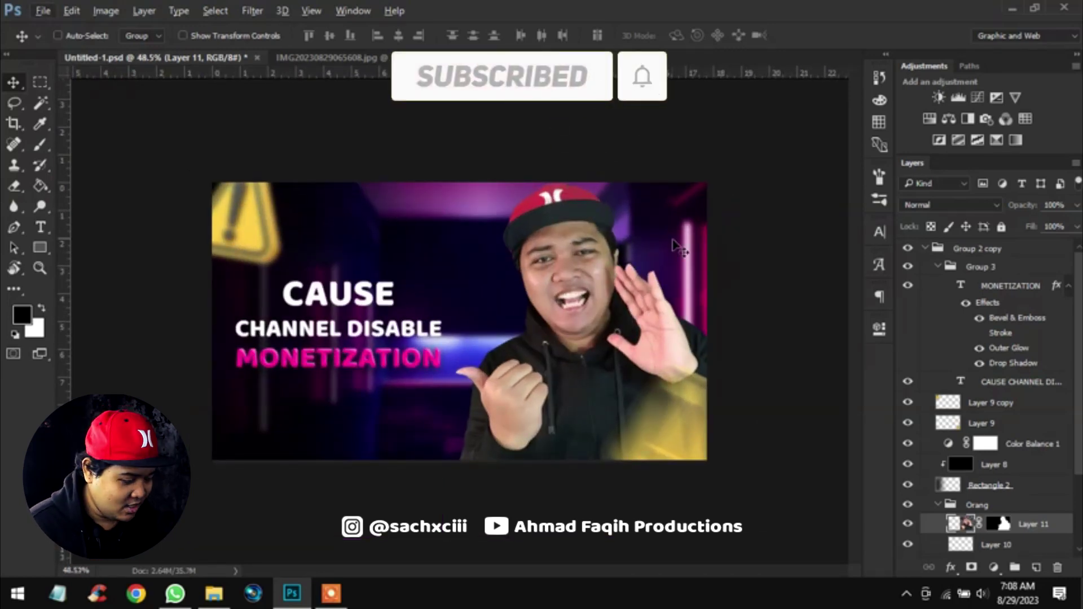
scroll(976, 489, down, 3)
scroll(509, 309, up, 3)
scroll(561, 240, down, 1)
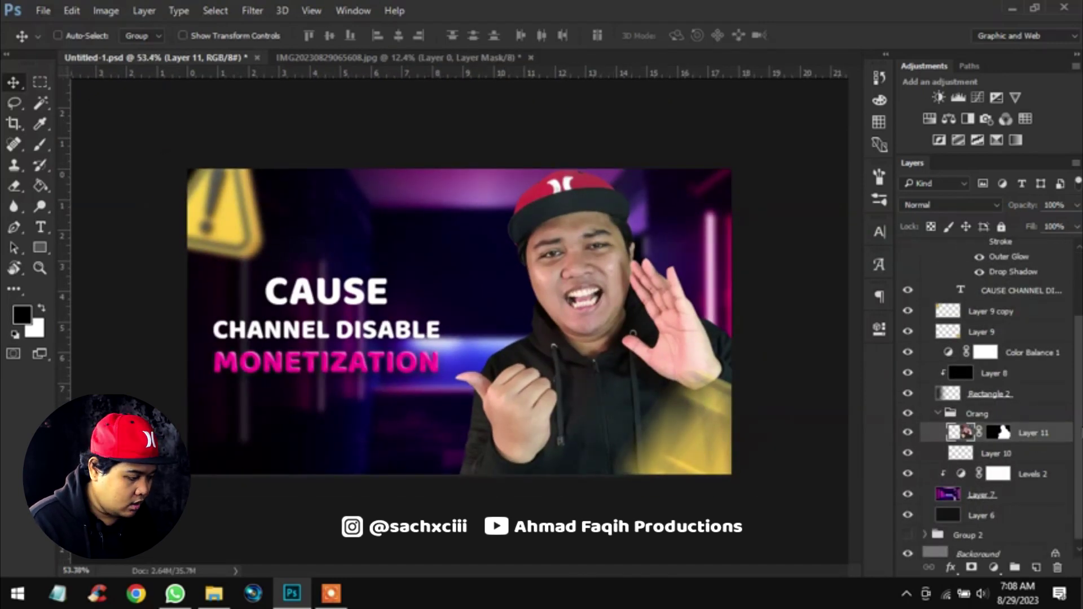
- Add a clipped Selective Color adjustment with Reds at Black -24, Magenta +60, Yellow +77
click(994, 567)
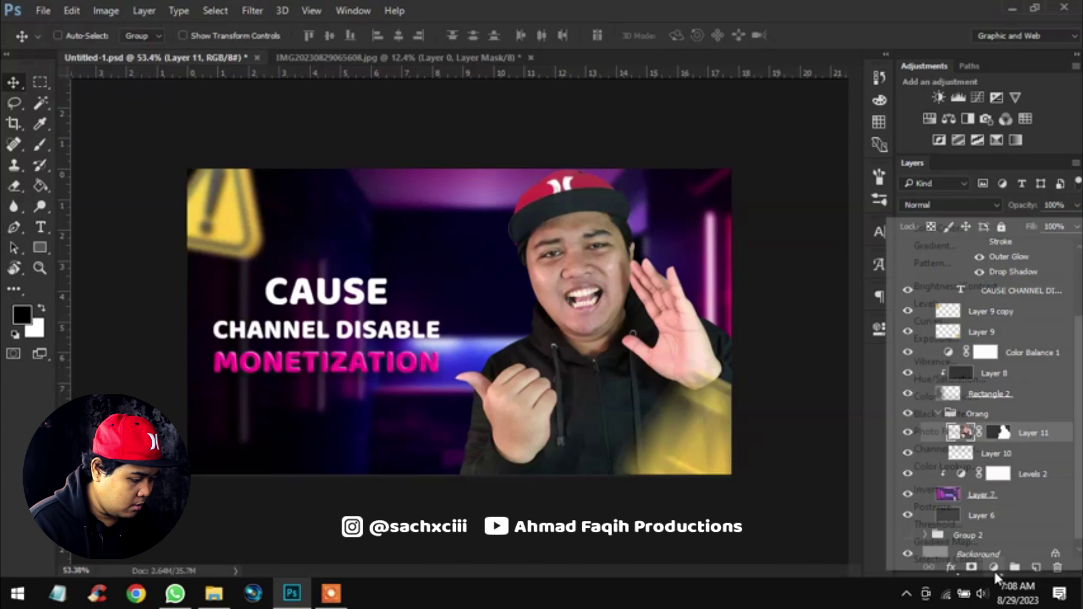
click(989, 558)
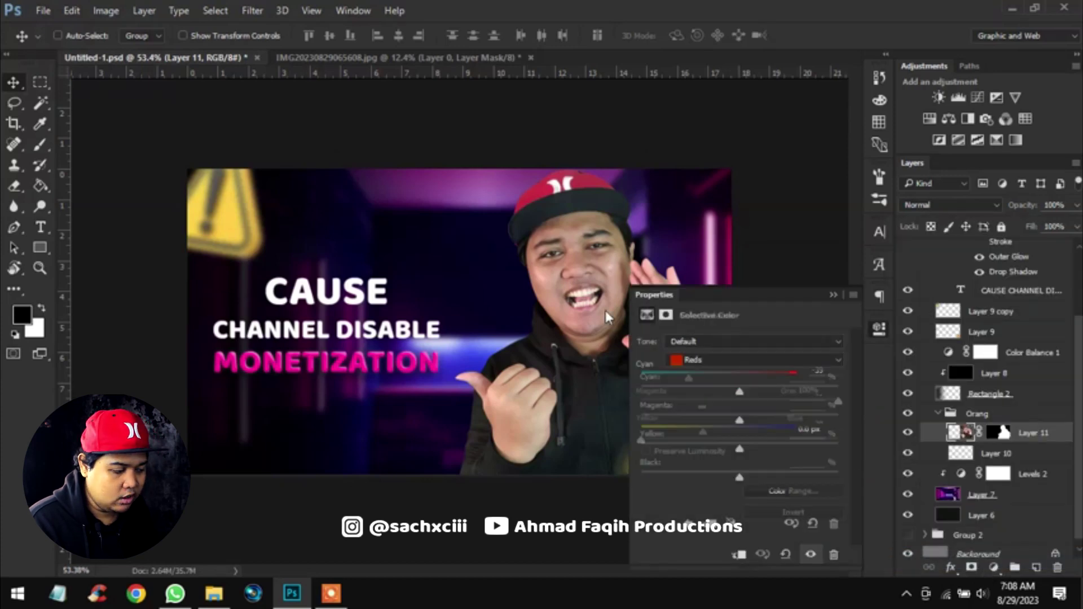
click(746, 561)
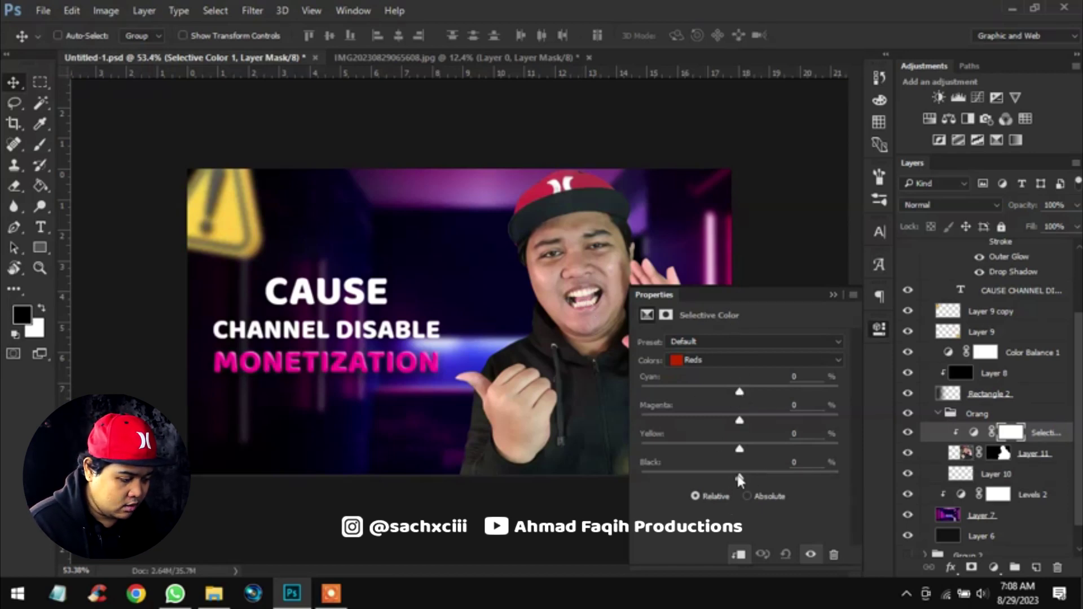
drag(738, 480, 718, 486)
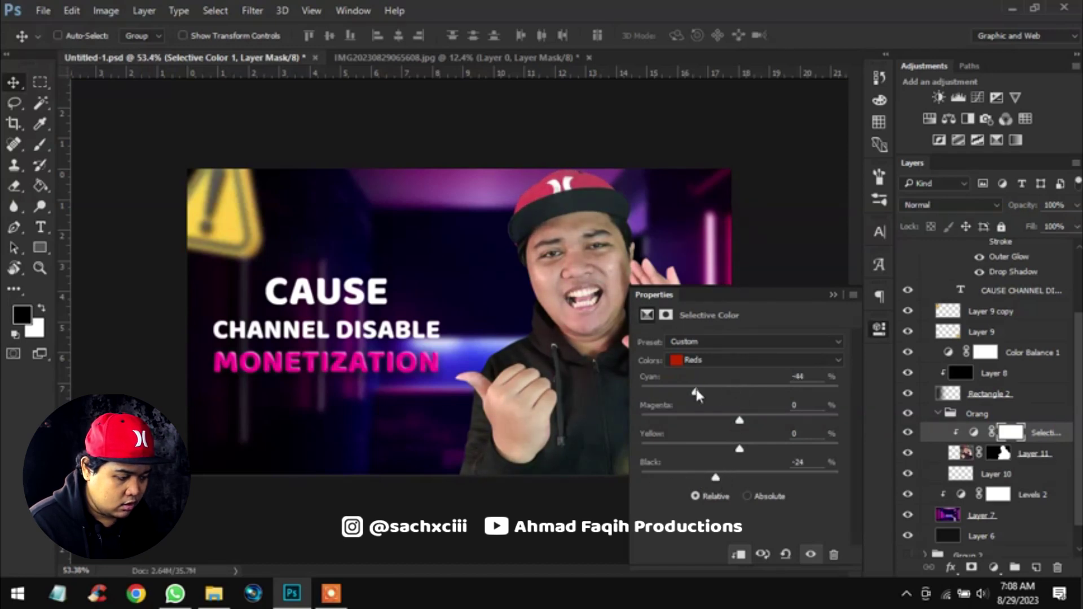
drag(739, 422, 801, 423)
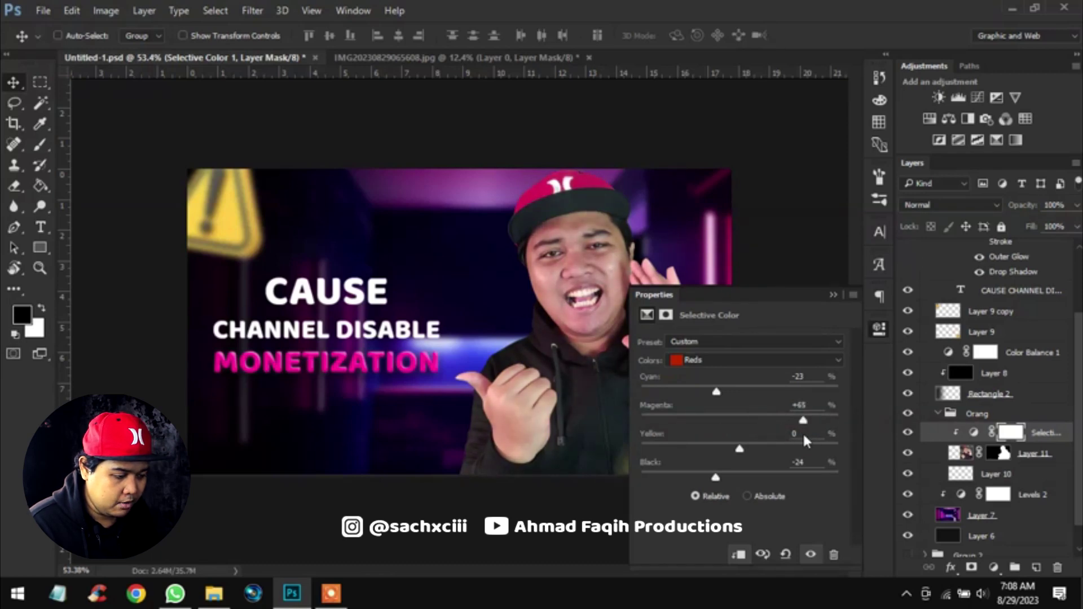
drag(803, 439, 797, 432)
drag(740, 449, 709, 449)
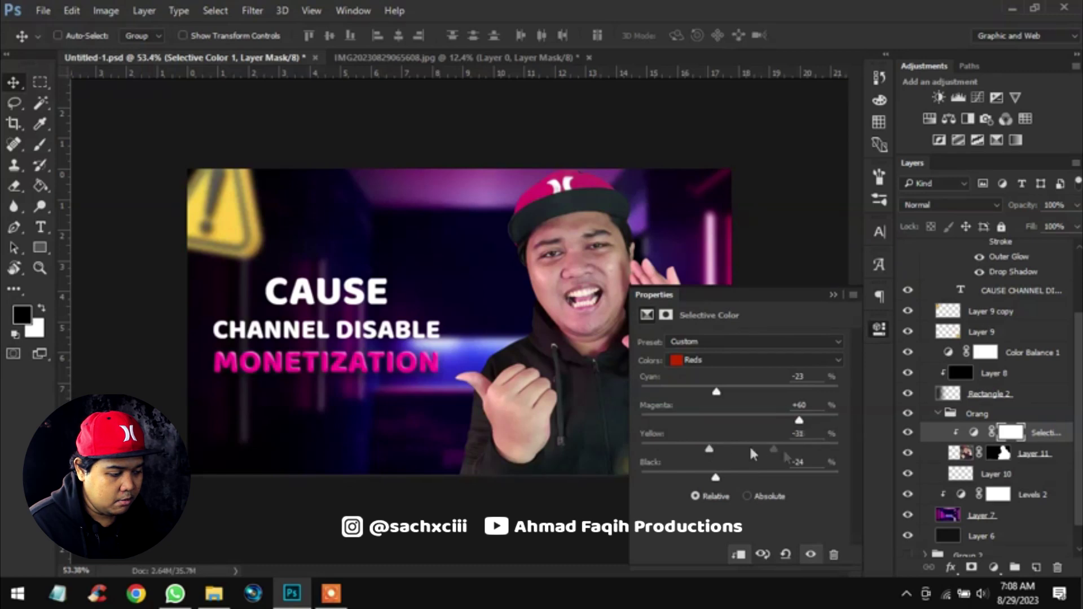
drag(804, 451, 815, 451)
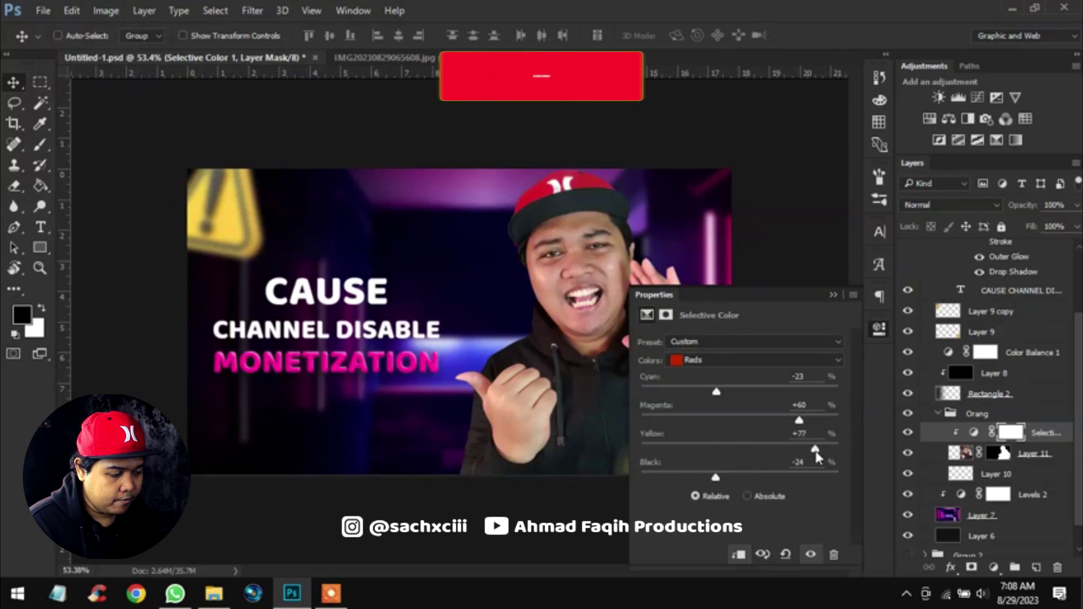
click(833, 295)
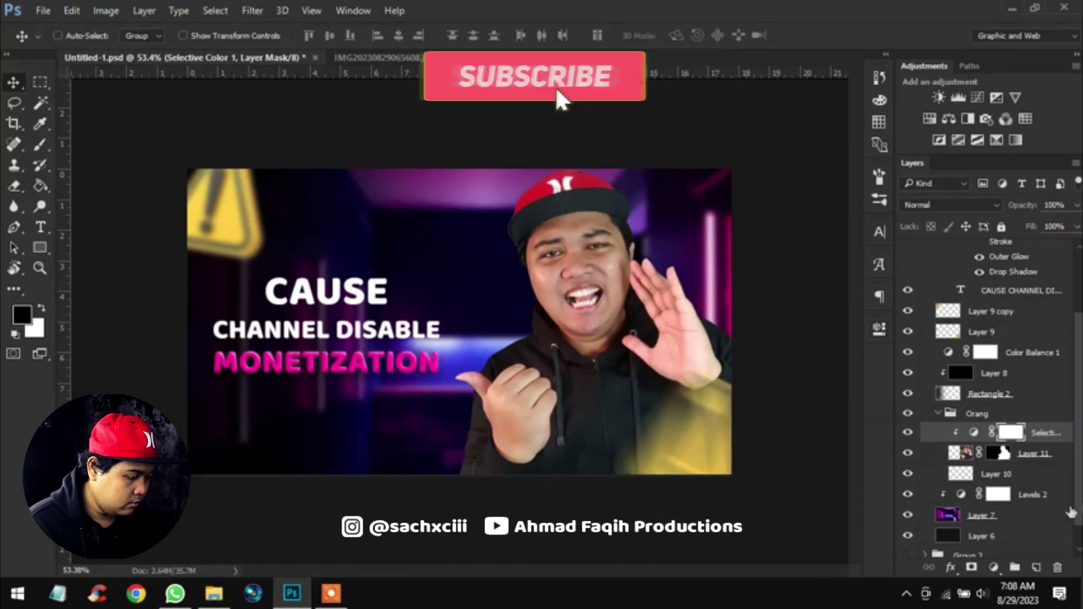
- Set the Selective Color Yellows to Black -70 and Cyan +13
double_click(974, 433)
click(700, 359)
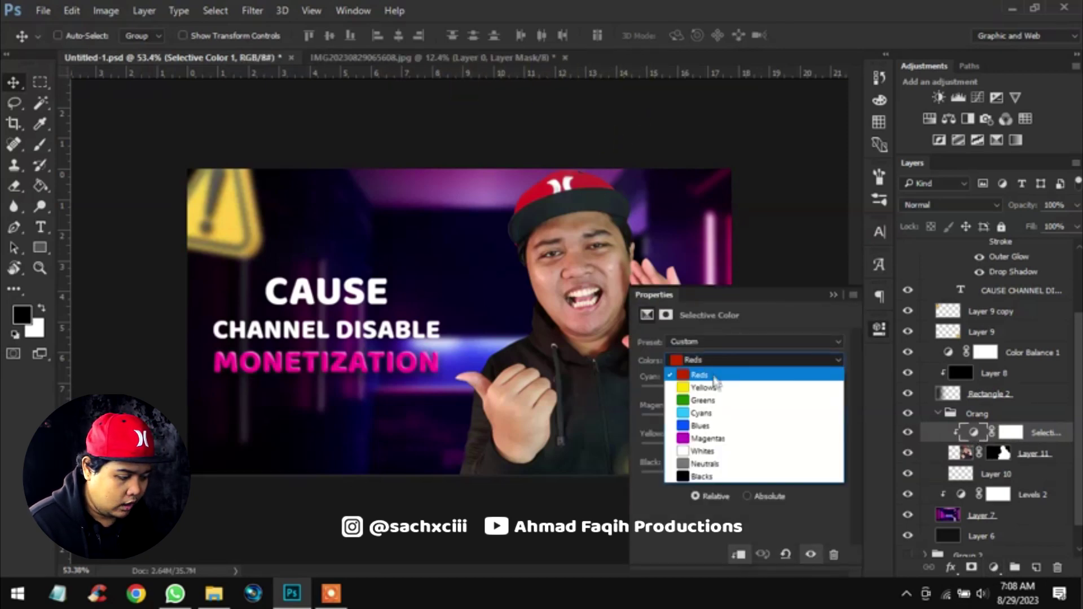
key(Escape)
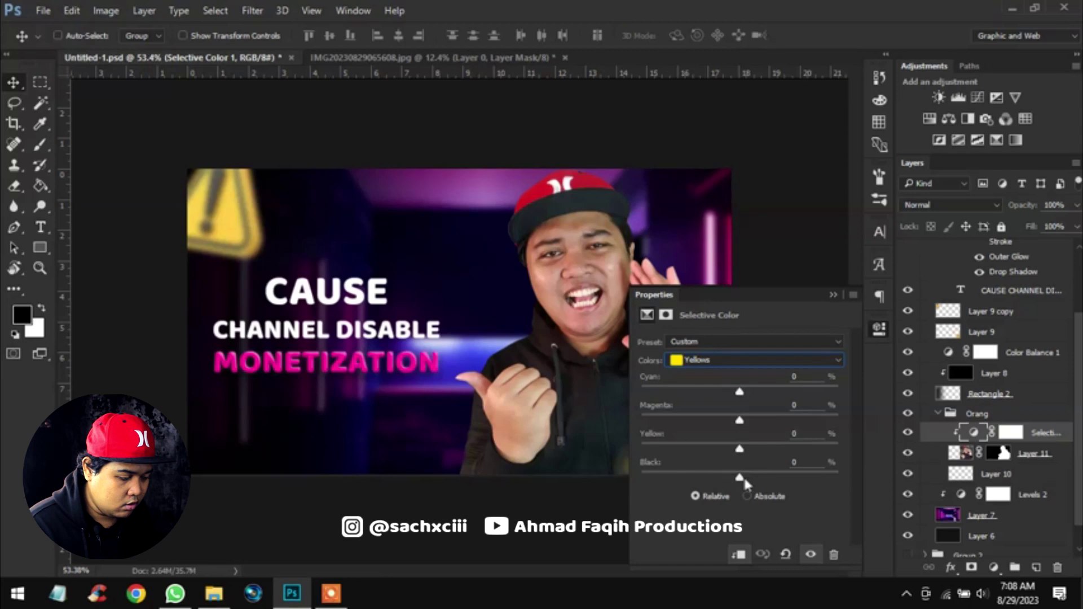
mouse_move(739, 481)
mouse_down()
mouse_move(617, 466)
mouse_move(841, 473)
mouse_move(540, 481)
mouse_move(670, 480)
mouse_up()
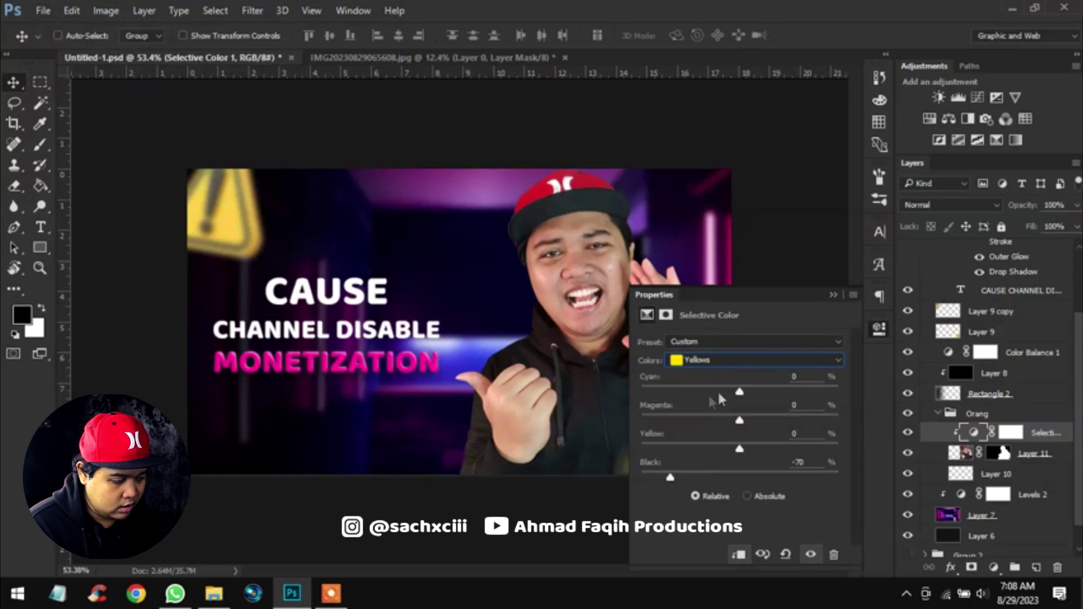
drag(744, 390, 753, 394)
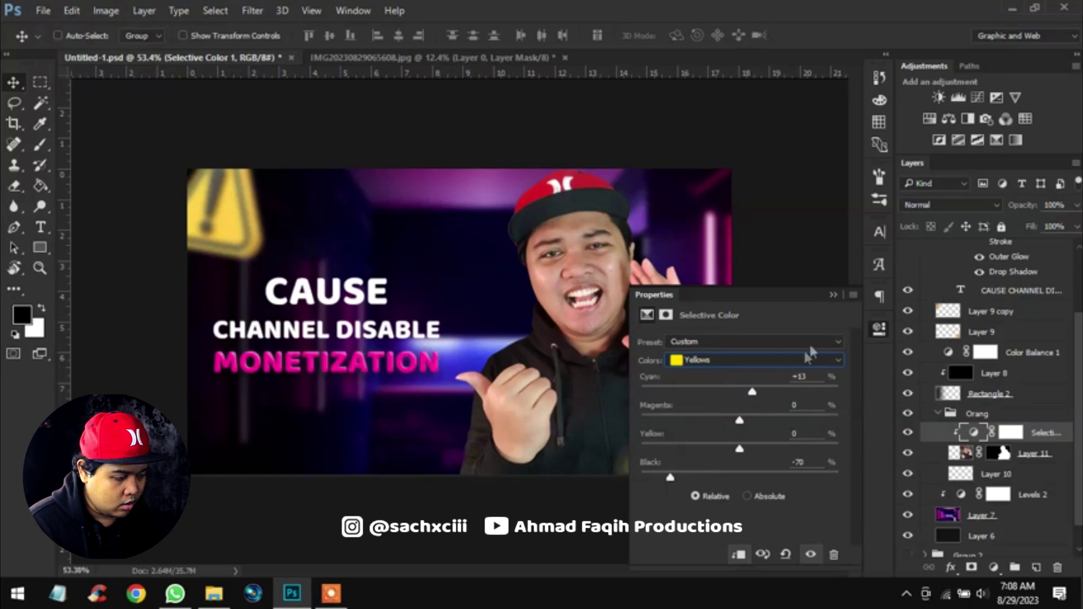
click(833, 295)
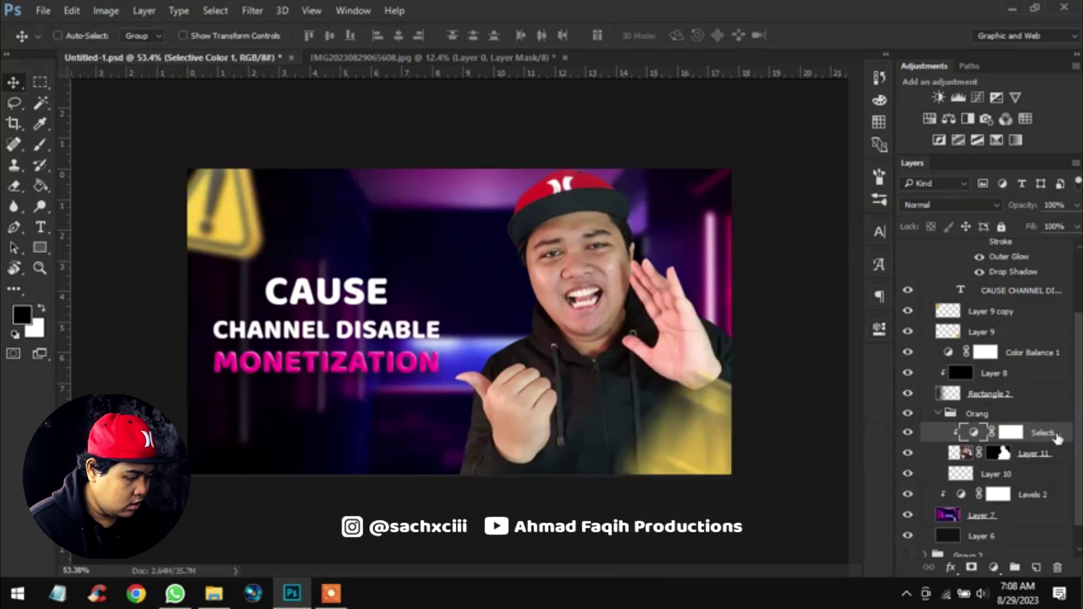
click(994, 567)
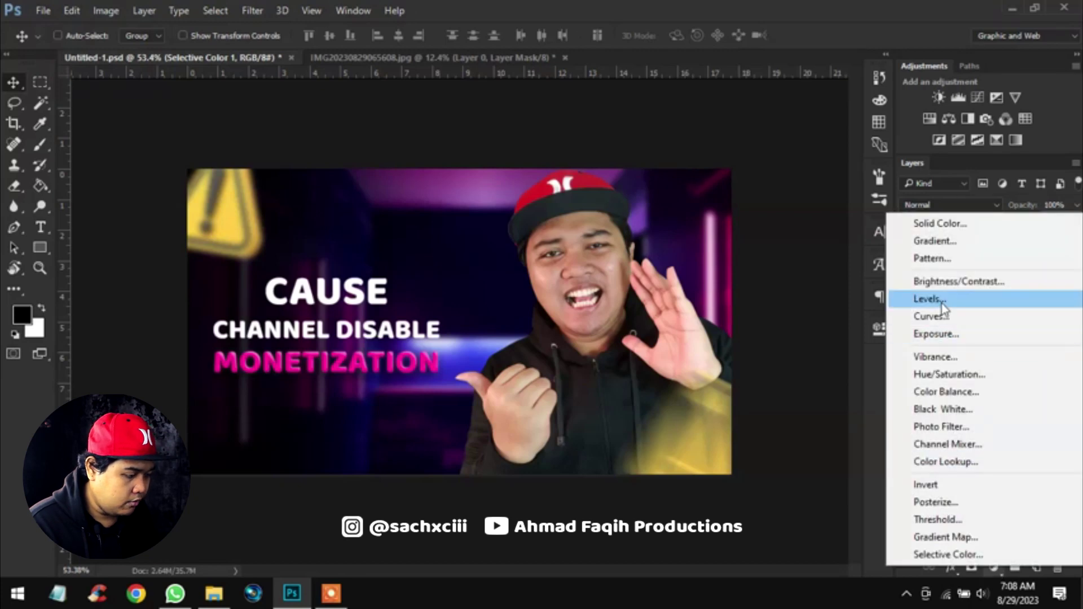
- Add a clipped Levels adjustment with midtones 0.82, white input 240 and output 0–243
click(941, 299)
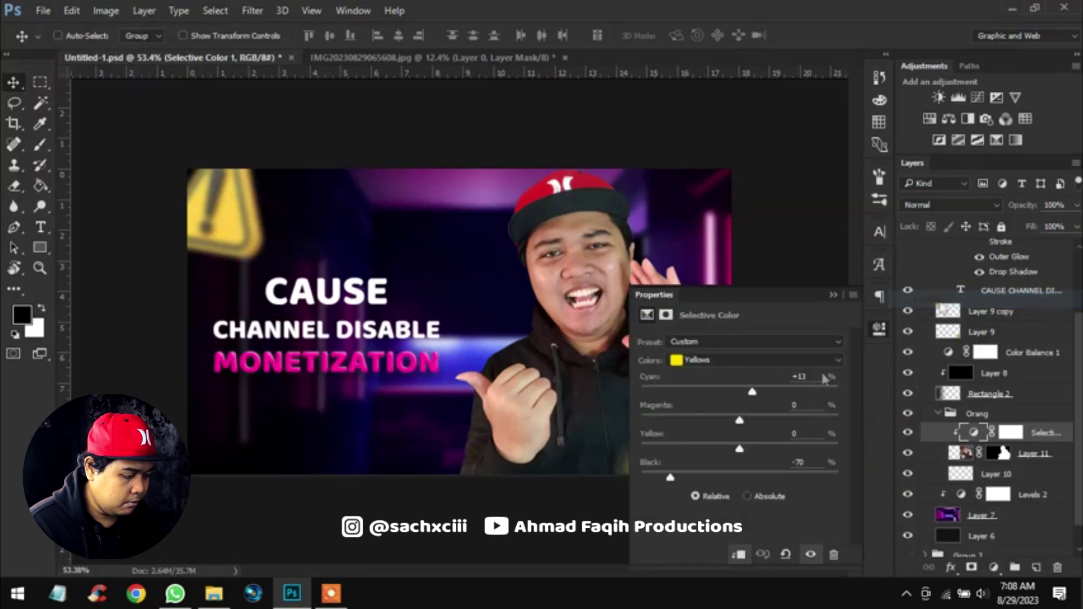
click(739, 554)
drag(749, 452, 762, 453)
drag(841, 458, 830, 458)
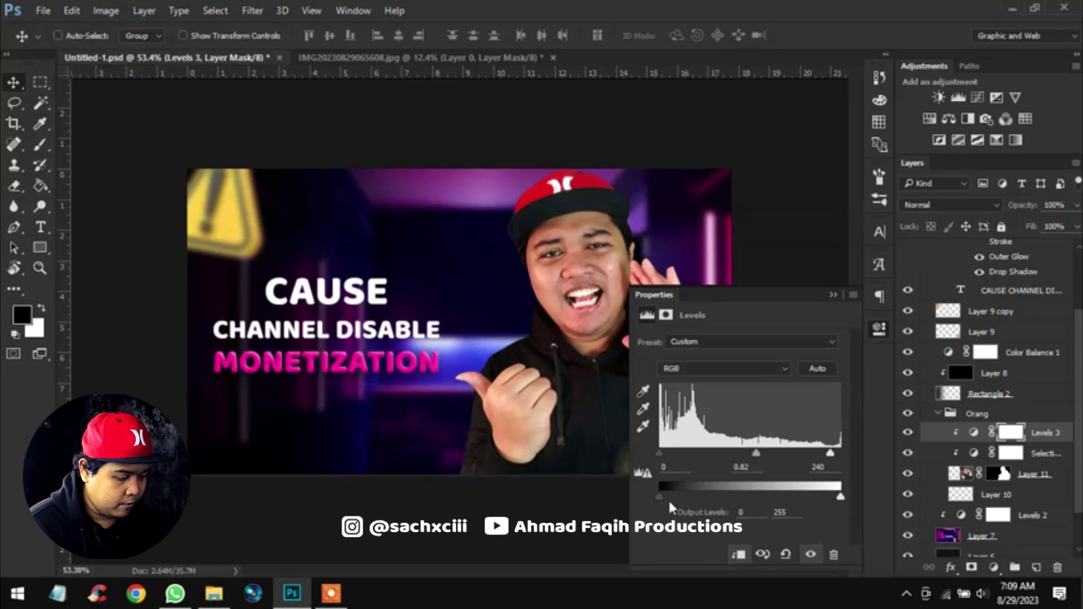
drag(662, 495, 660, 495)
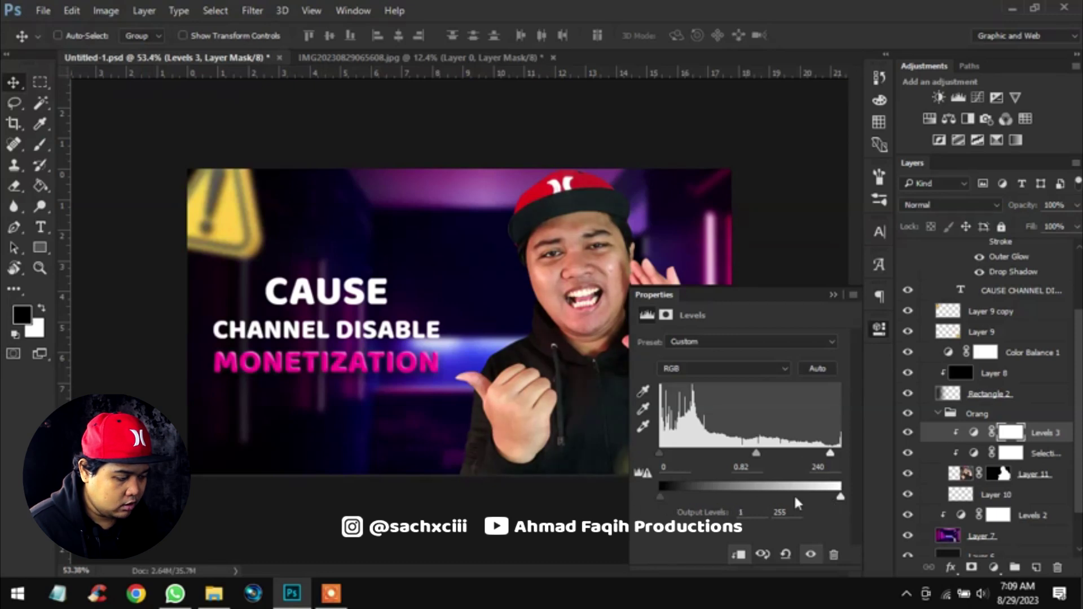
drag(838, 497, 834, 497)
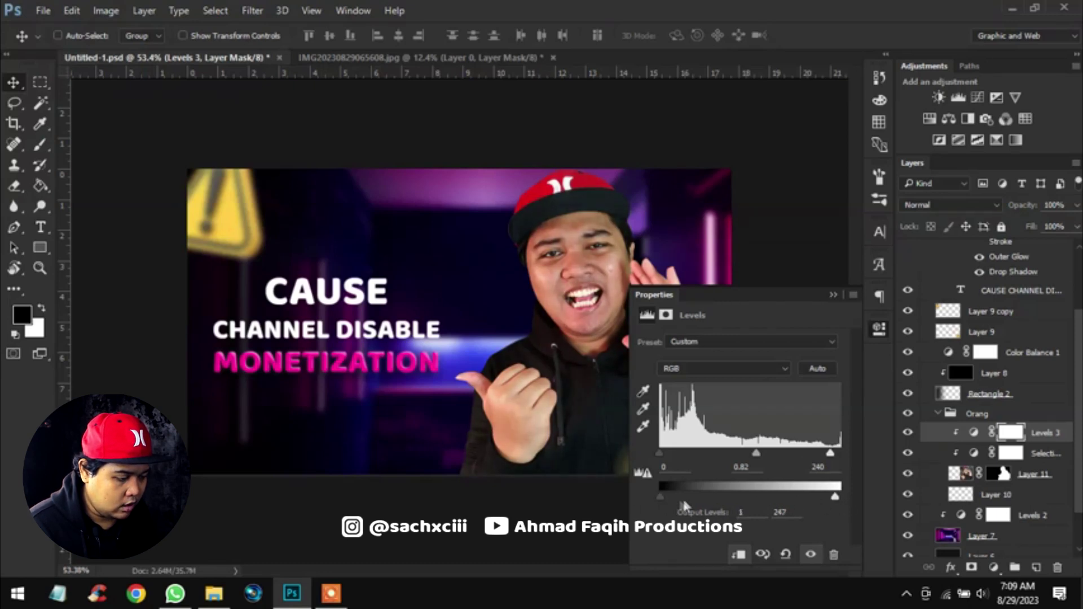
drag(834, 499, 832, 498)
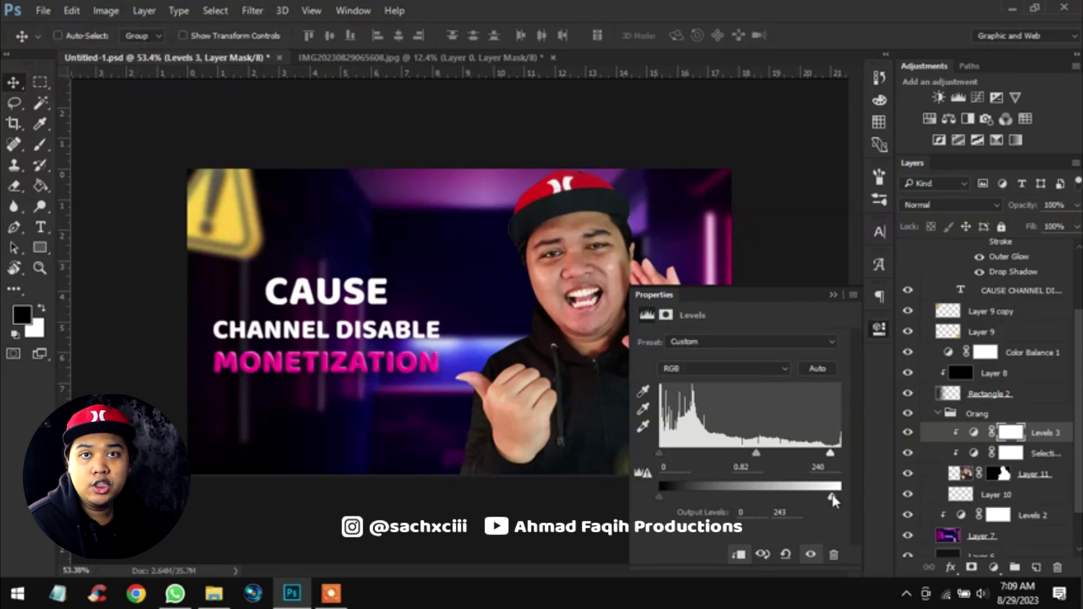
click(833, 296)
- Select Layer 11, the creator cut-out, and bring up its layer options
scroll(611, 244, up, 1)
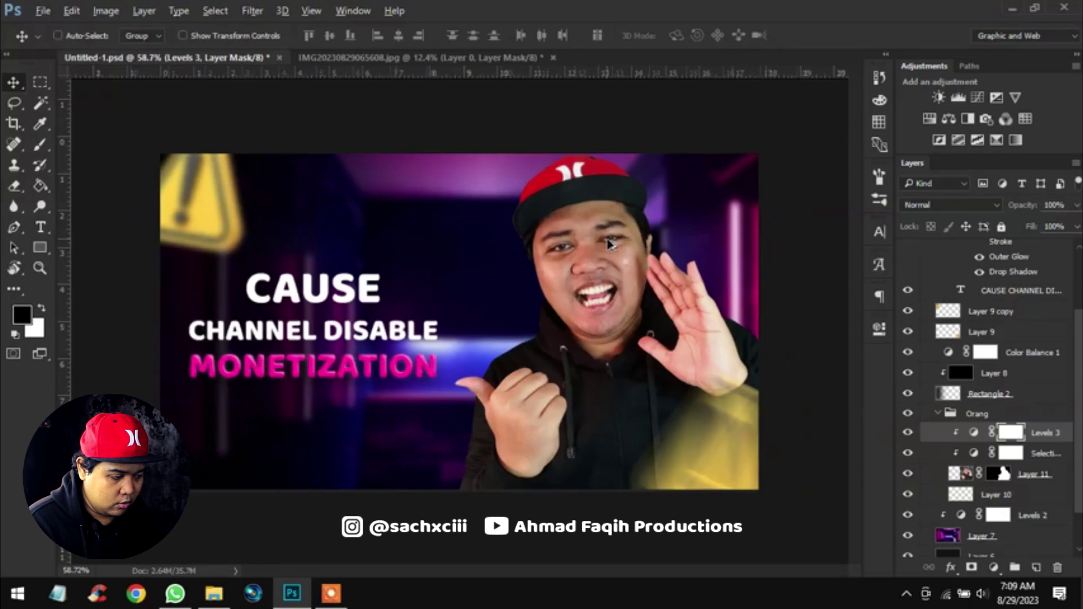
key(ctrl+2)
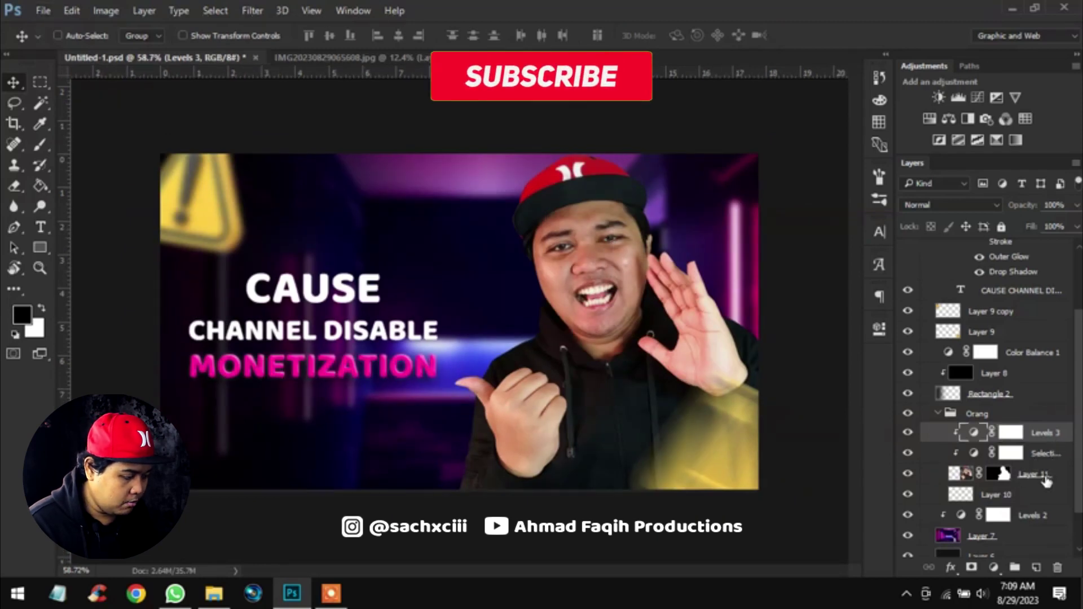
click(1047, 480)
right_click(1025, 492)
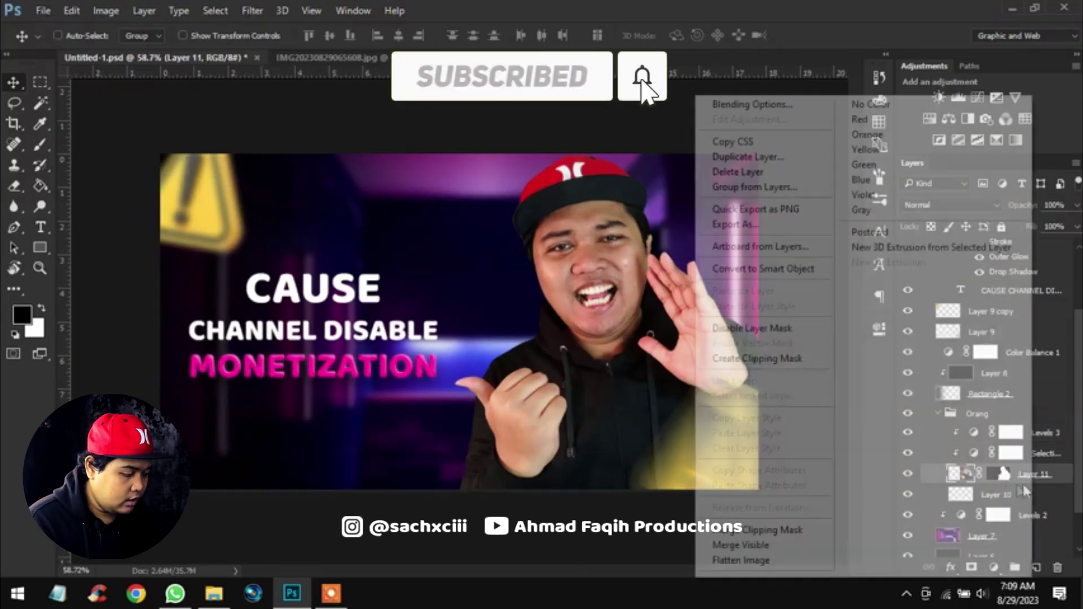
- Convert Layer 11 to a smart object and bring up its Blending Options
click(759, 269)
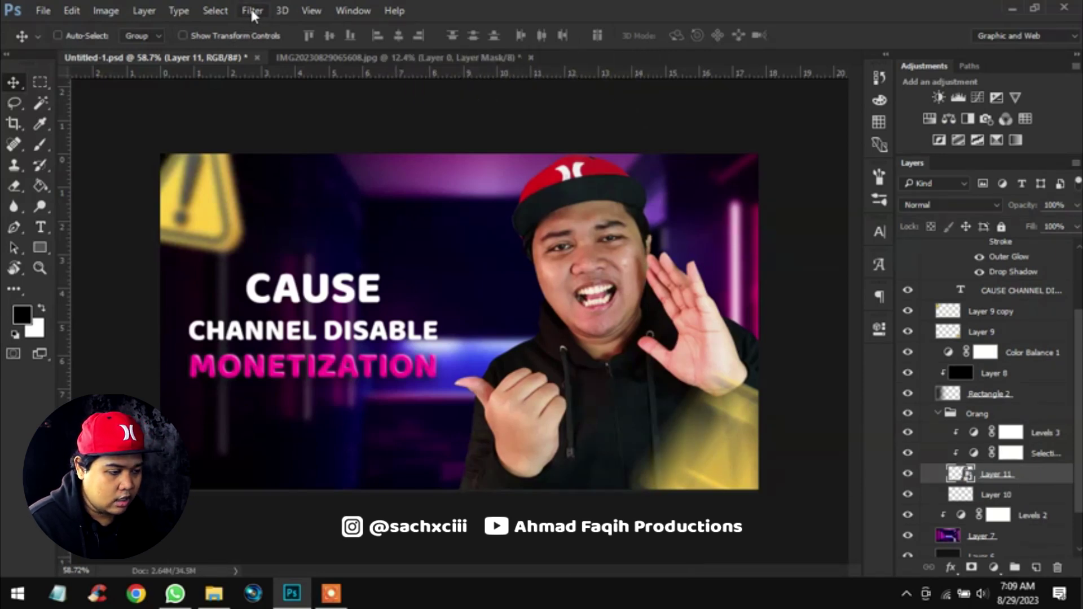
right_click(1042, 482)
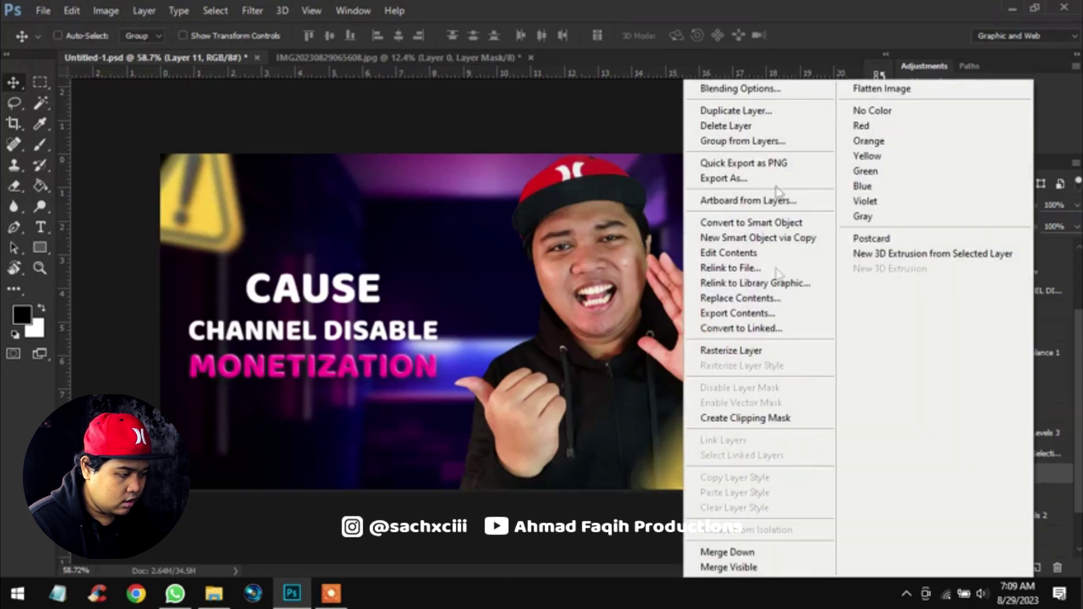
click(776, 89)
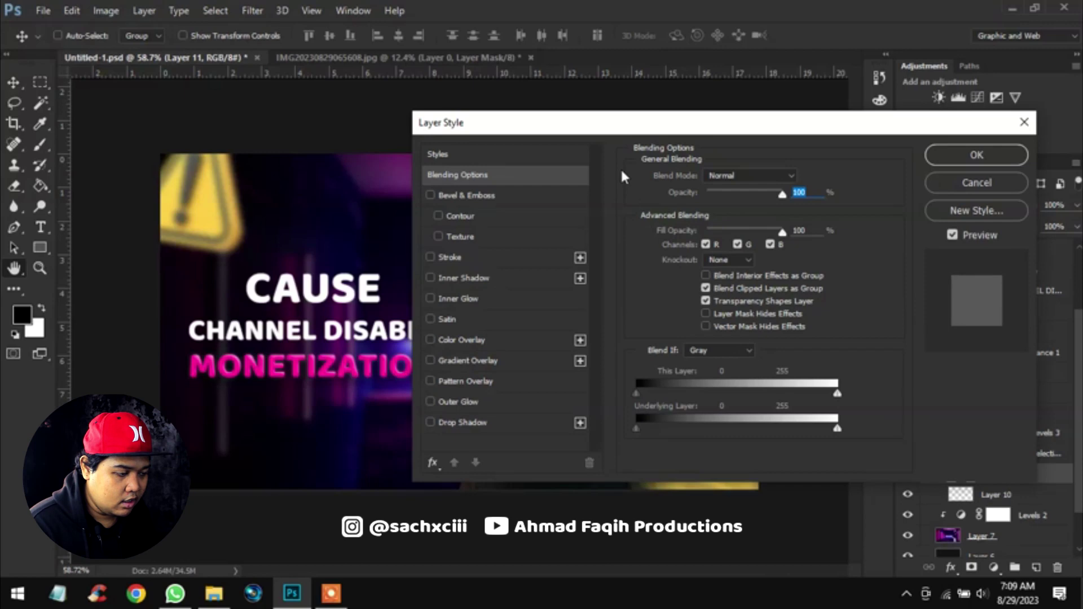
- Give the cut-out a Screen Outer Glow of 60 px size at about 20% opacity
drag(618, 124, 817, 82)
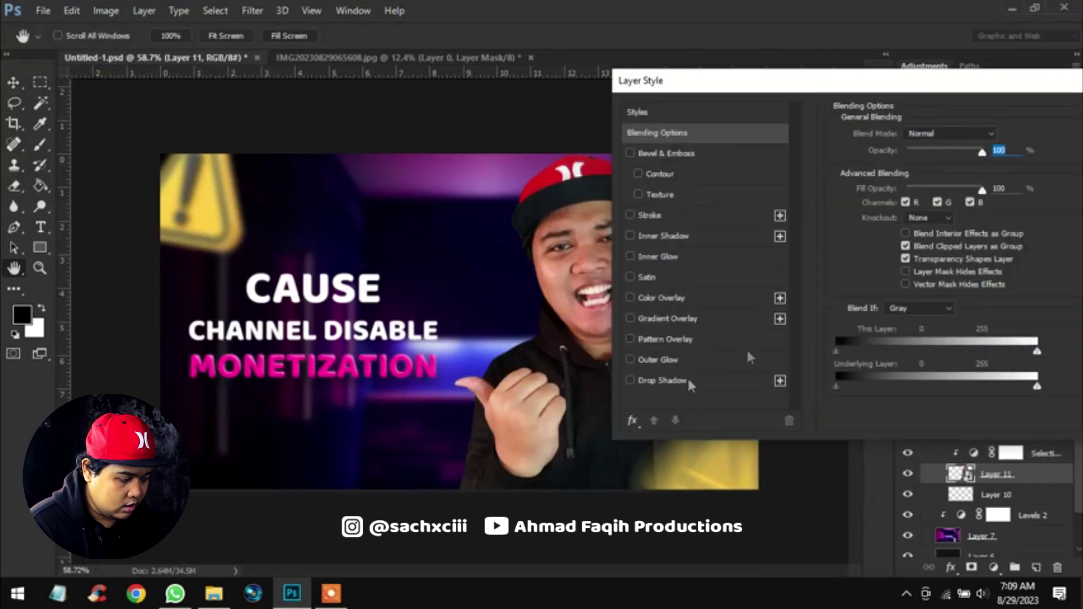
click(654, 361)
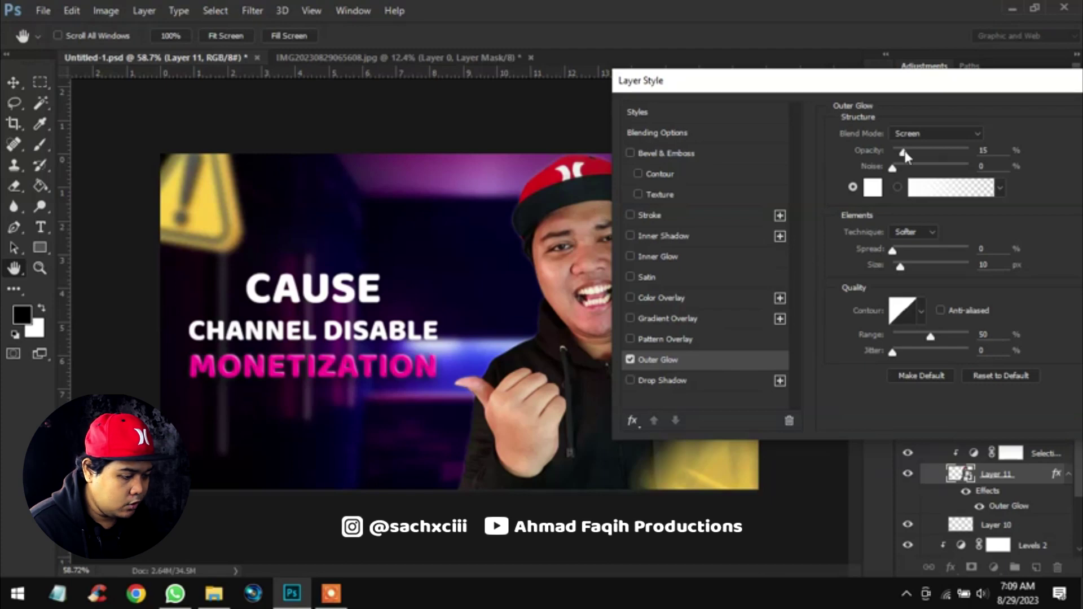
drag(903, 261, 915, 266)
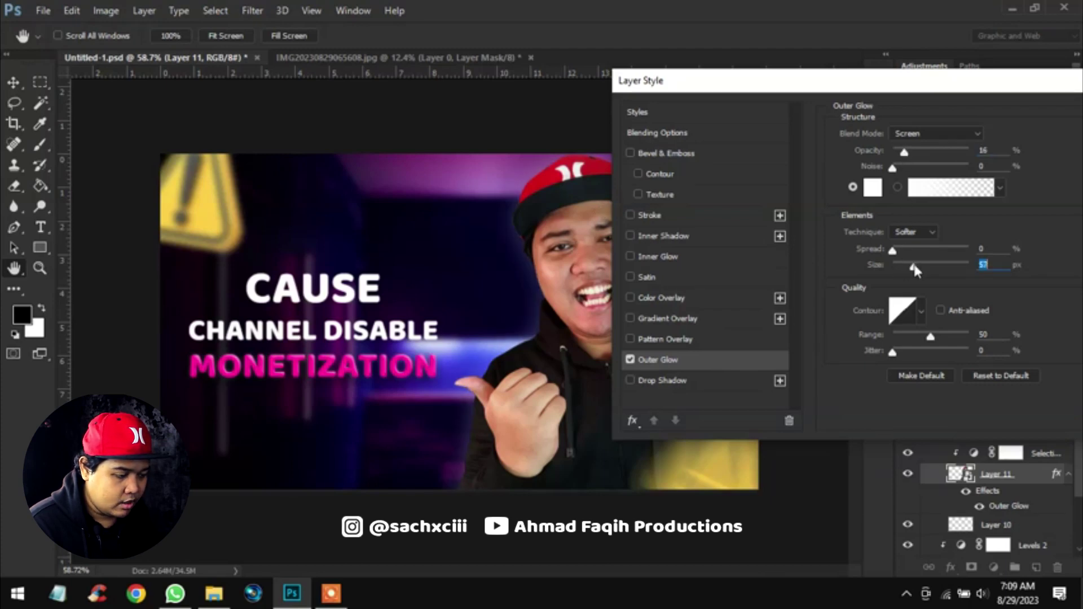
drag(905, 157, 912, 158)
click(1001, 265)
text(60)
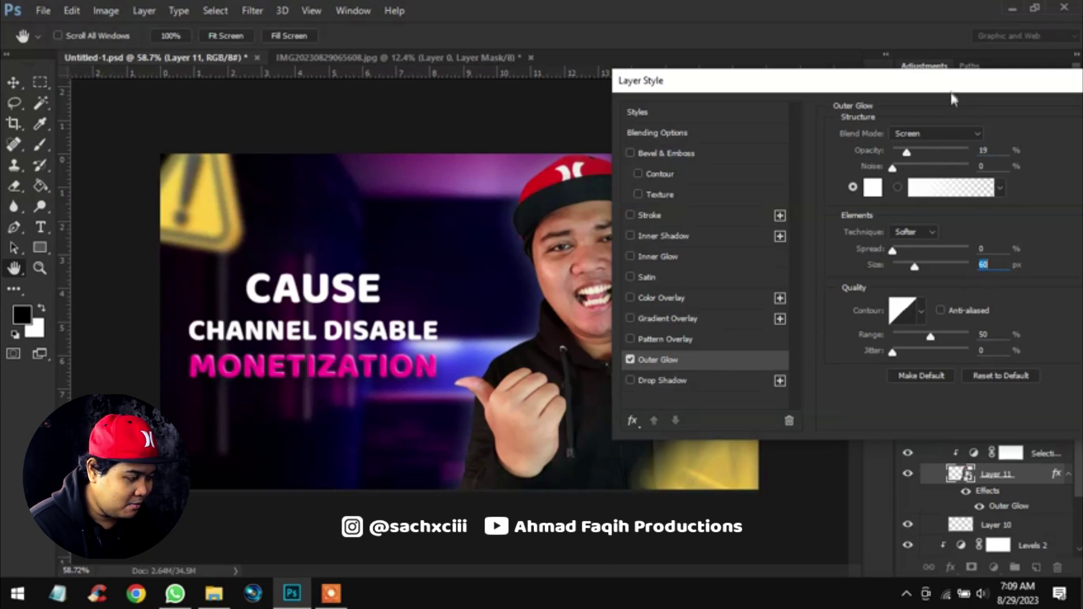
drag(951, 86, 932, 113)
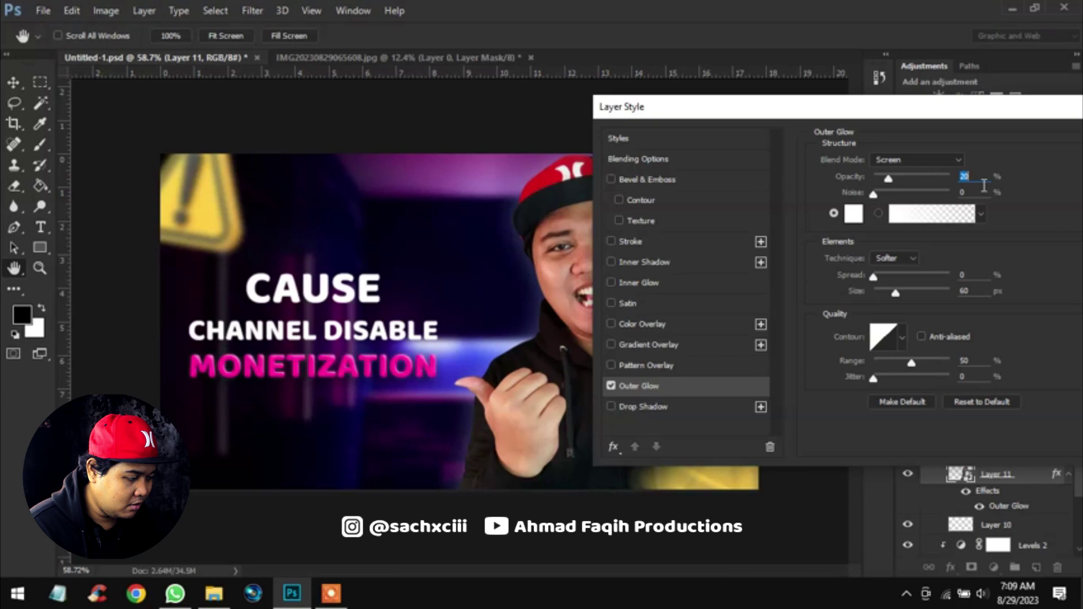
drag(978, 144, 701, 191)
click(881, 222)
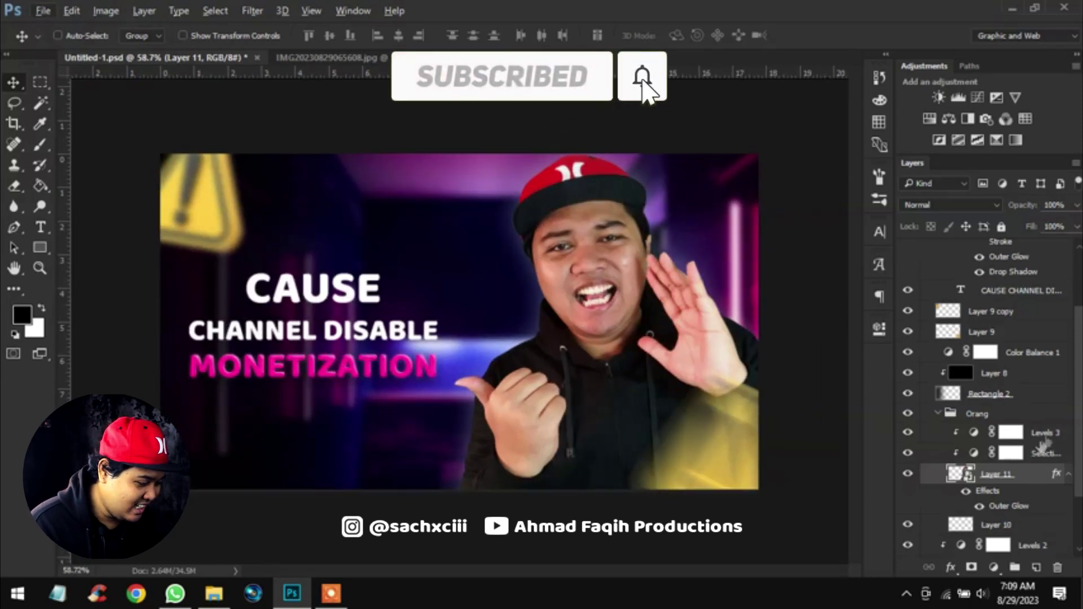
key(alt+bracketright)
key(alt+bracketright)
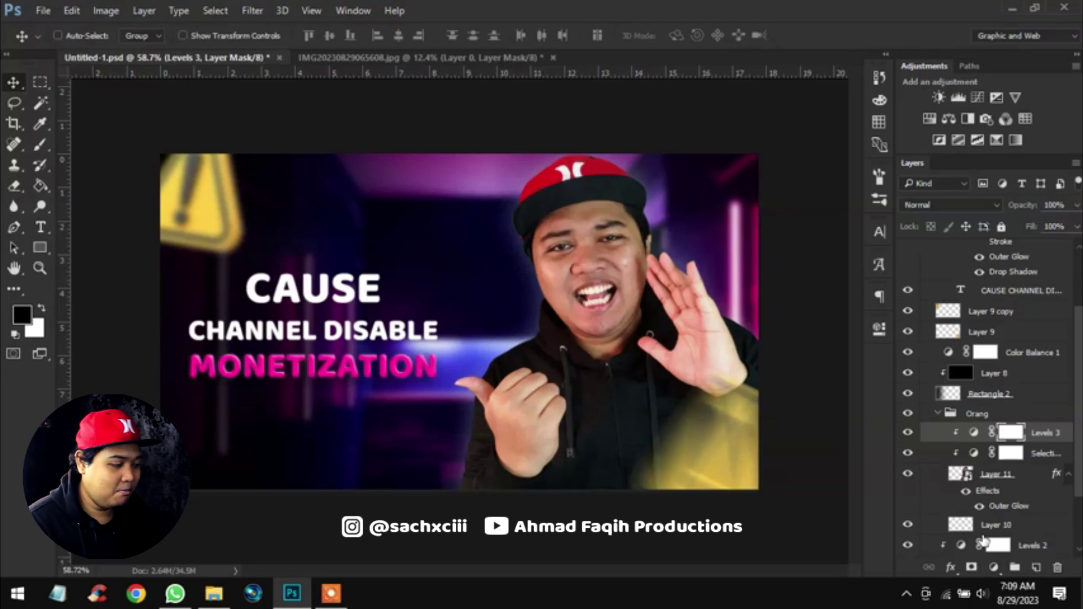
- Add a clipped Hue/Saturation adjustment colorizing the cut-out at Hue 330, Saturation 63, Lightness -9
click(993, 567)
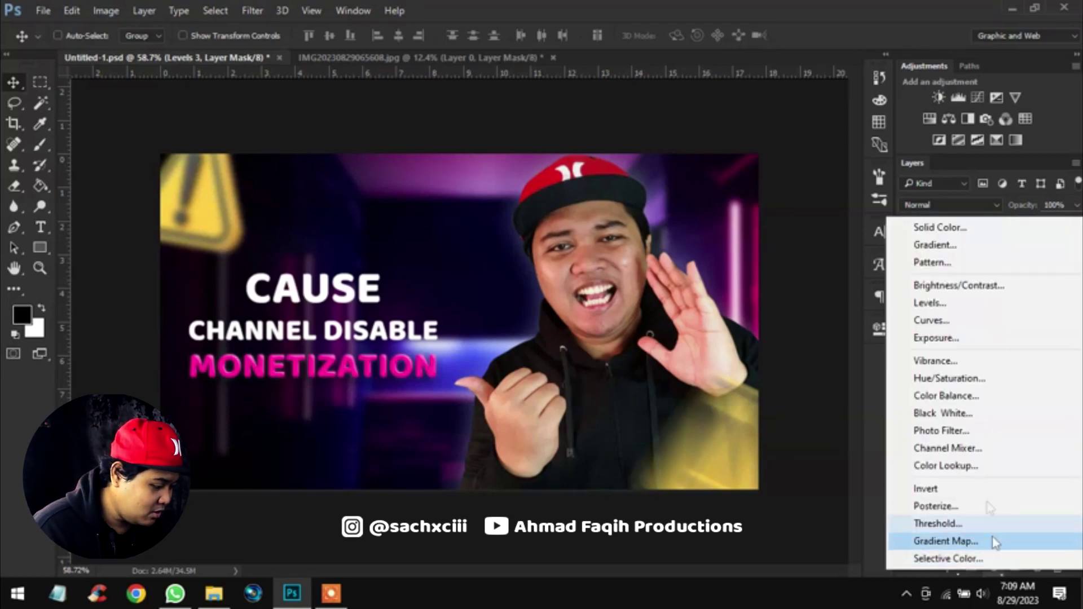
click(976, 386)
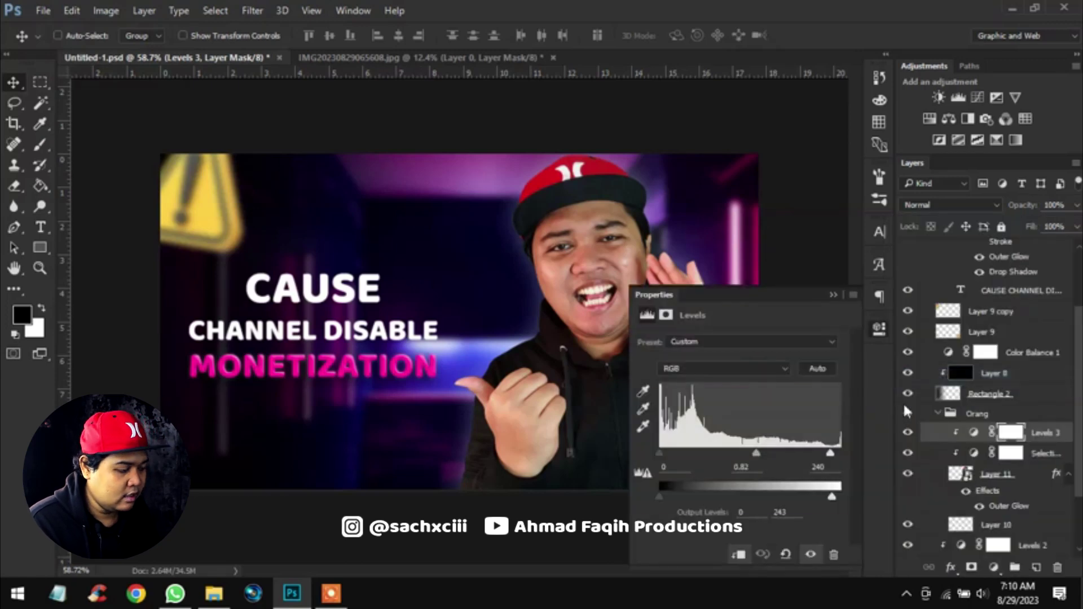
click(740, 555)
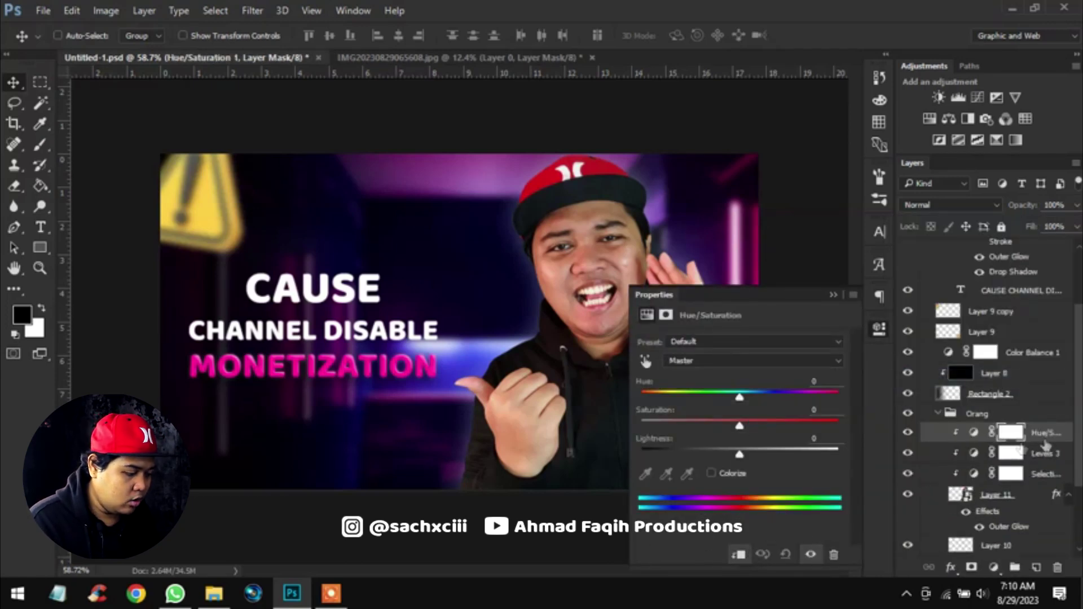
click(727, 478)
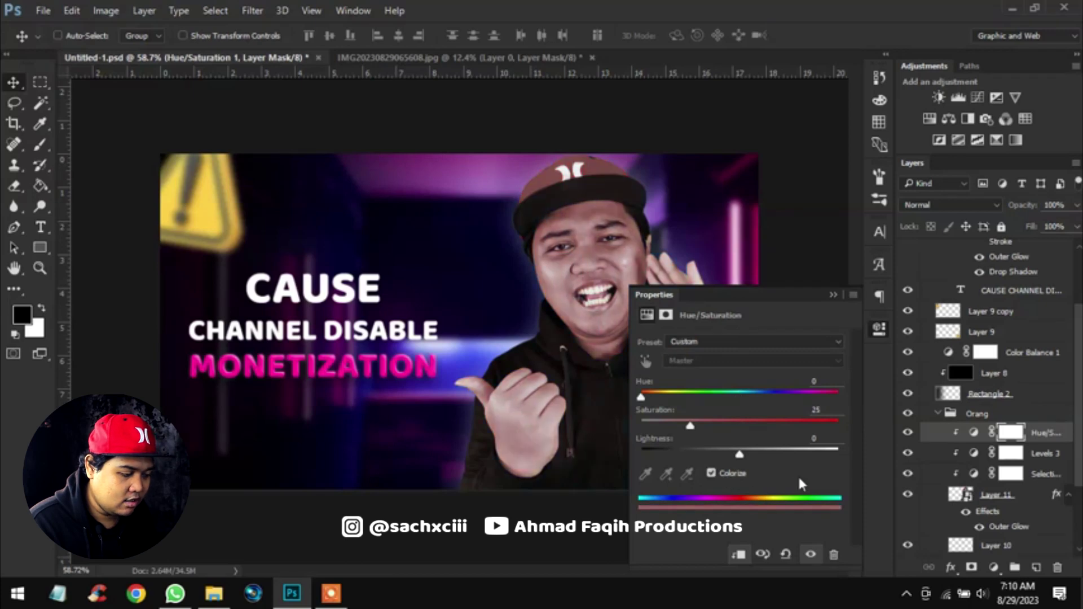
mouse_move(689, 428)
mouse_down()
mouse_move(788, 429)
mouse_move(774, 430)
mouse_up()
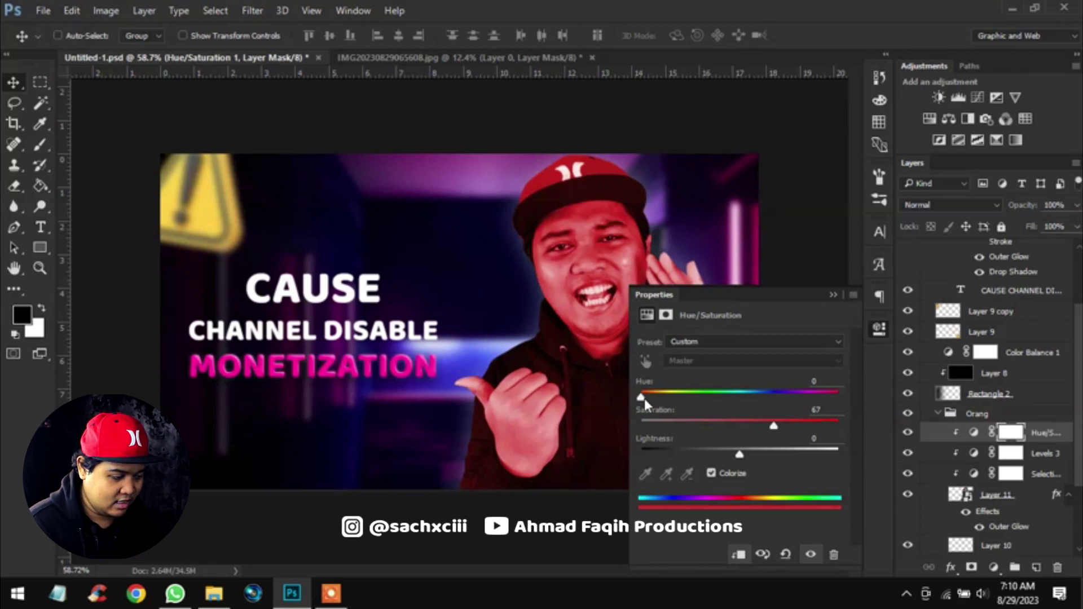
mouse_move(644, 398)
mouse_down()
mouse_move(838, 404)
mouse_move(821, 406)
mouse_up()
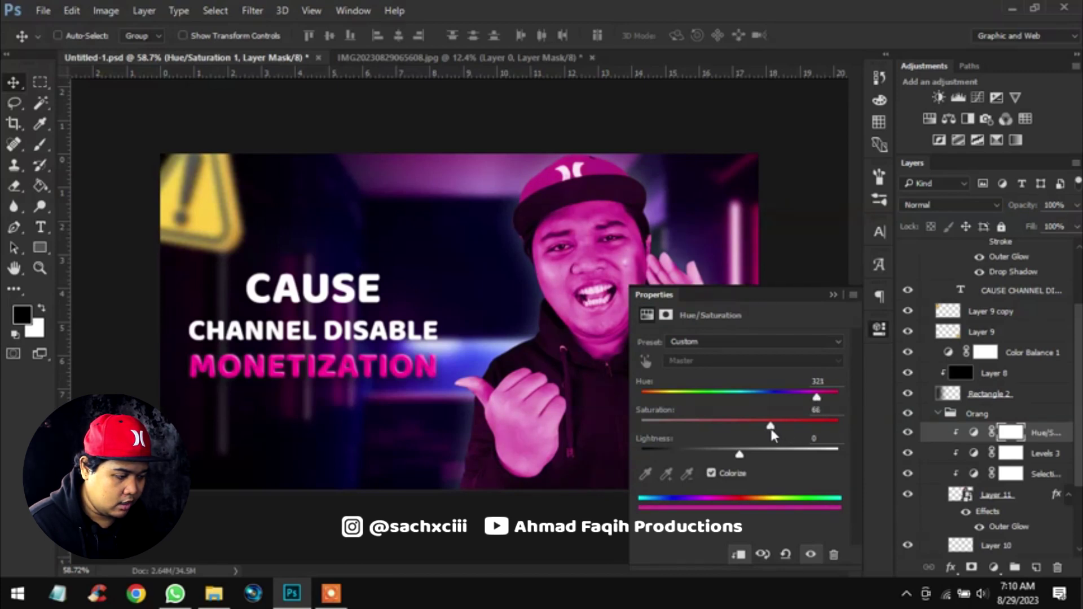
mouse_move(766, 433)
mouse_down()
mouse_move(750, 428)
mouse_move(770, 429)
mouse_up()
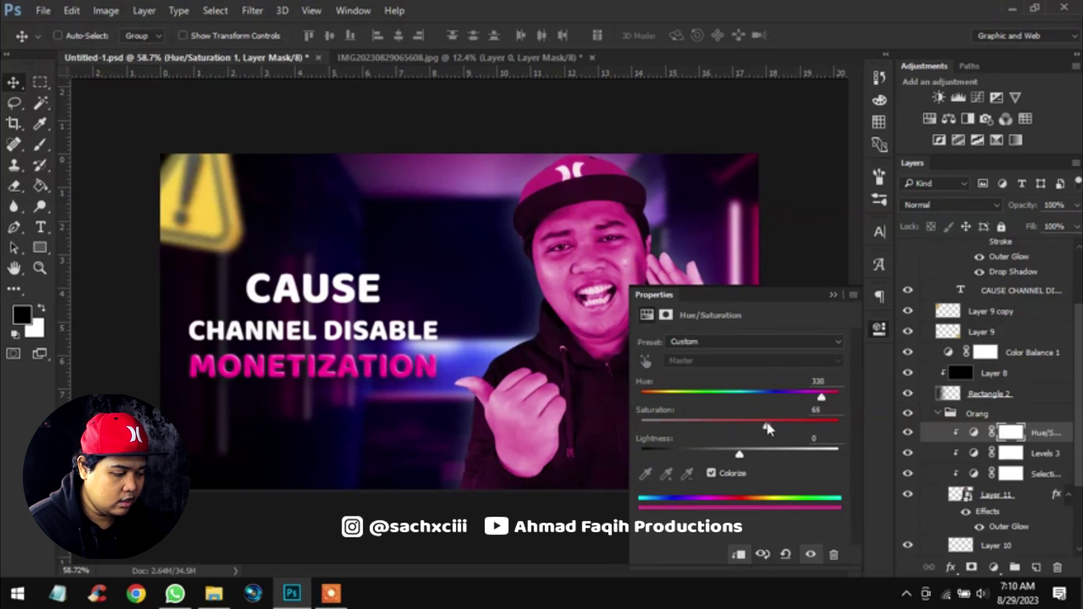
drag(739, 455, 727, 454)
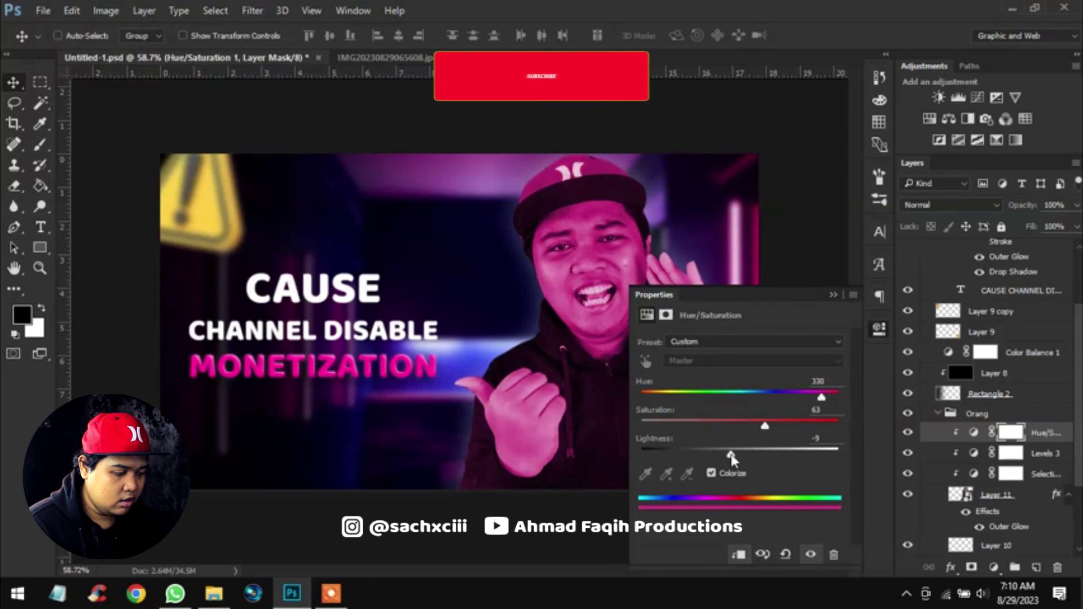
click(660, 271)
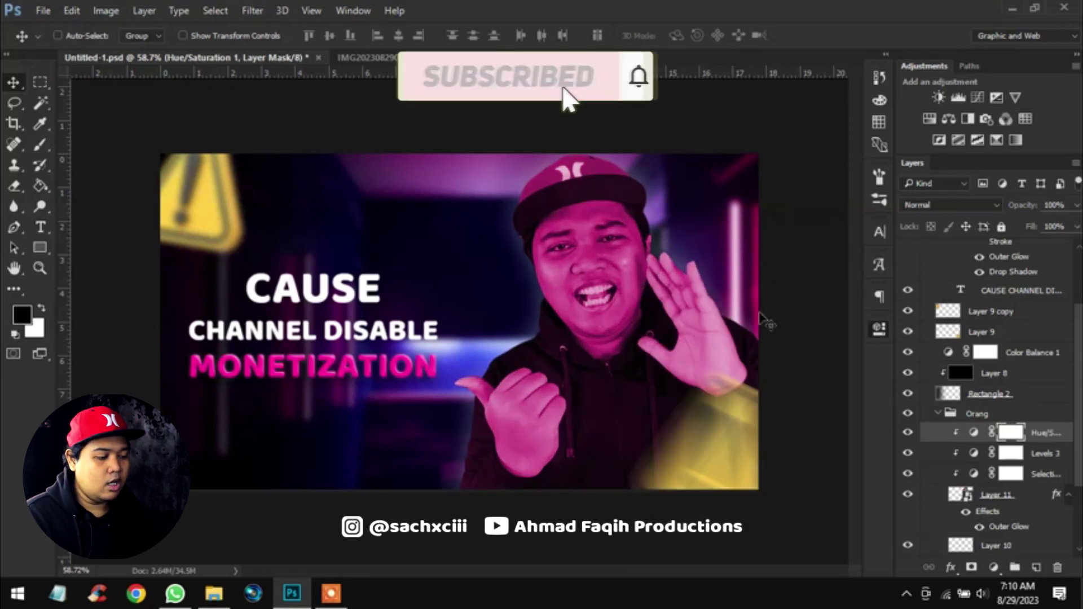
scroll(660, 271, up, 2)
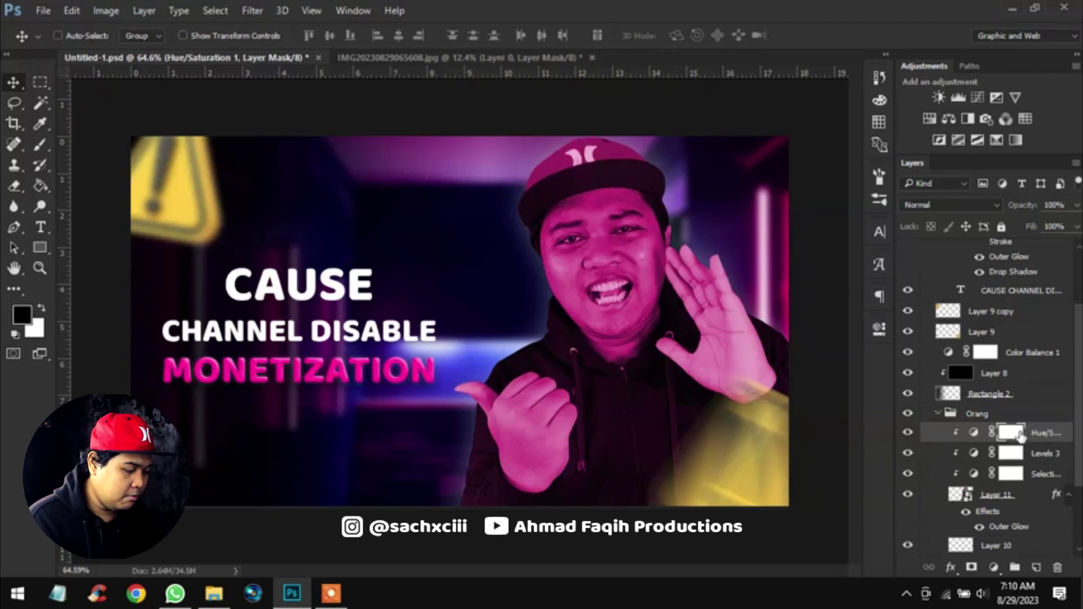
- Choose the Brush tool with 0% hardness at about 152 px
drag(1019, 446, 1015, 437)
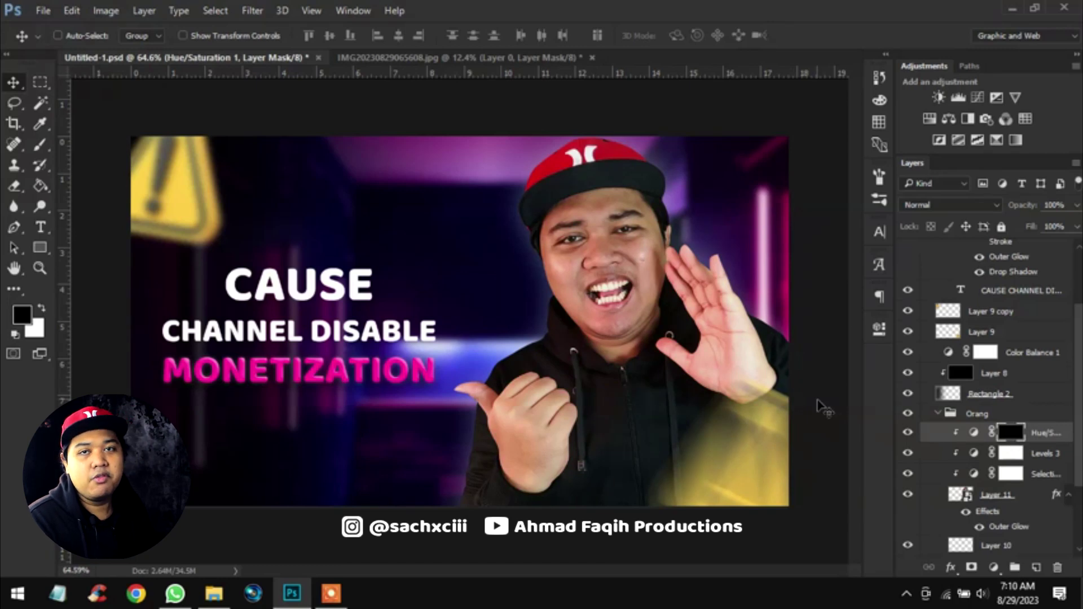
click(41, 146)
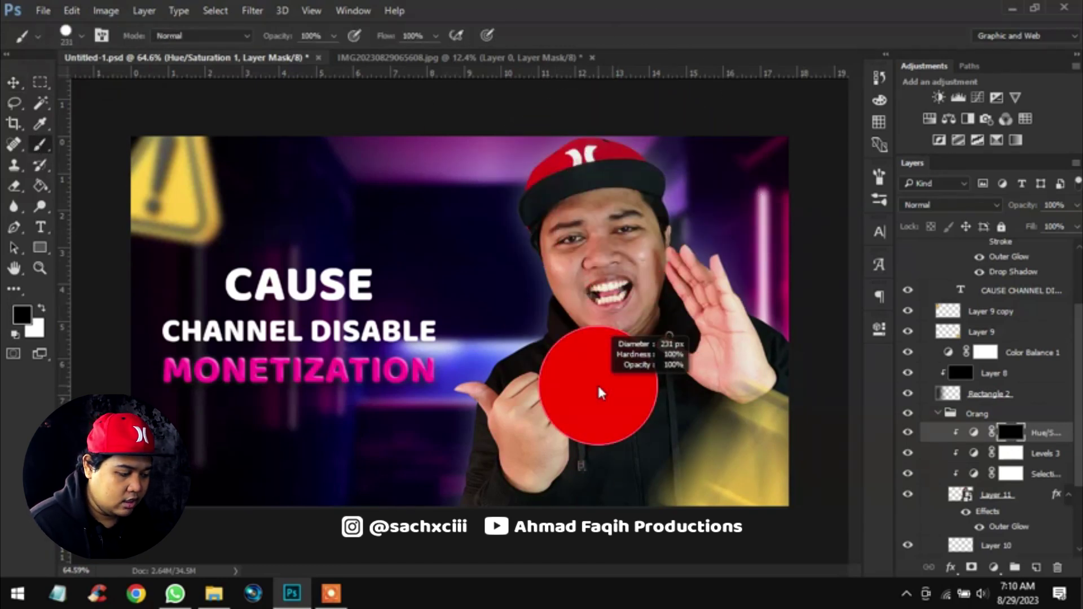
alt+right_click(542, 259)
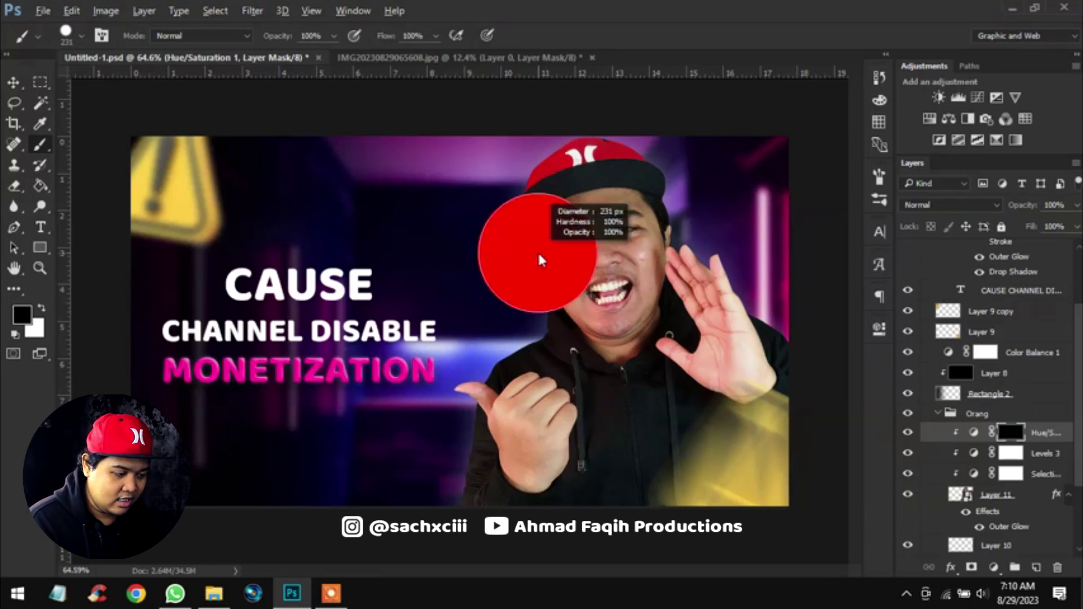
drag(539, 259, 539, 37)
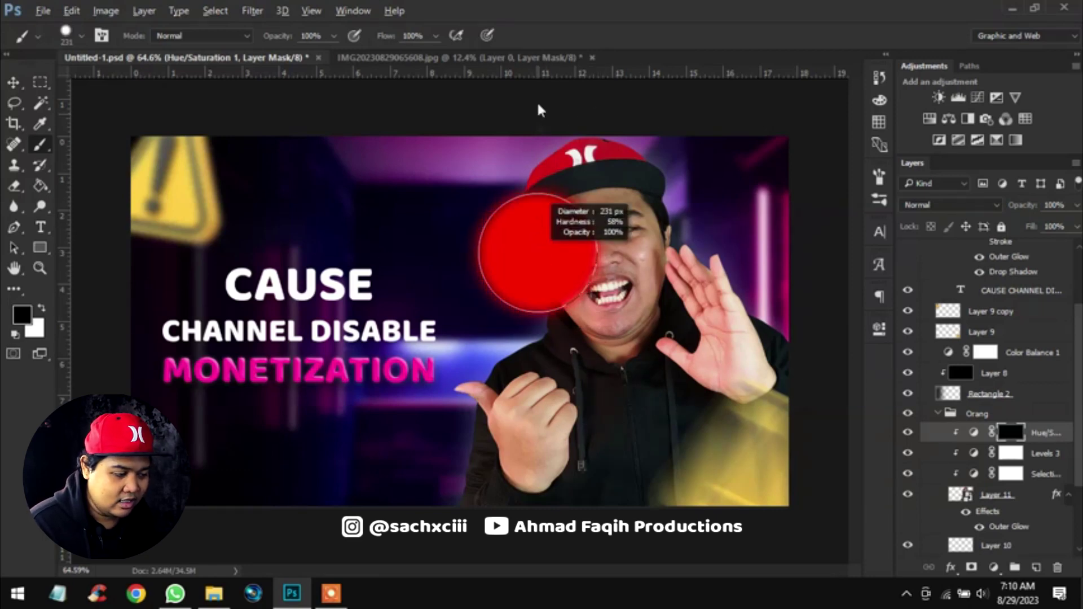
mouse_move(600, 356)
mouse_down()
mouse_move(586, 228)
mouse_move(553, 213)
mouse_move(614, 225)
mouse_up()
scroll(609, 227, up, 2)
scroll(693, 214, up, 1)
scroll(736, 195, up, 1)
drag(635, 206, 609, 207)
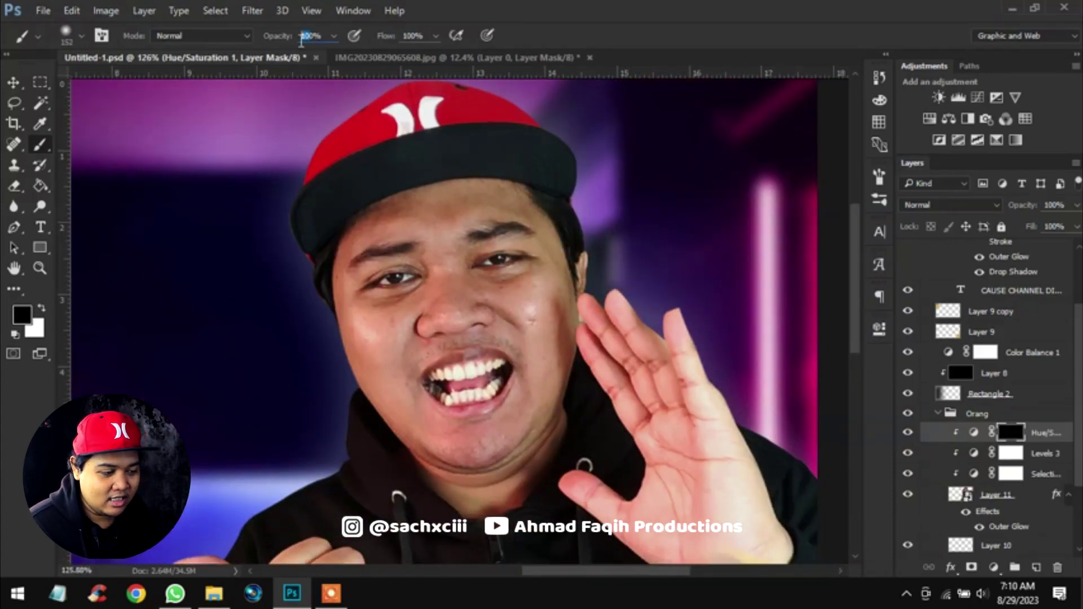
- Set brush opacity and flow to 30% and switch the colour to white
click(407, 36)
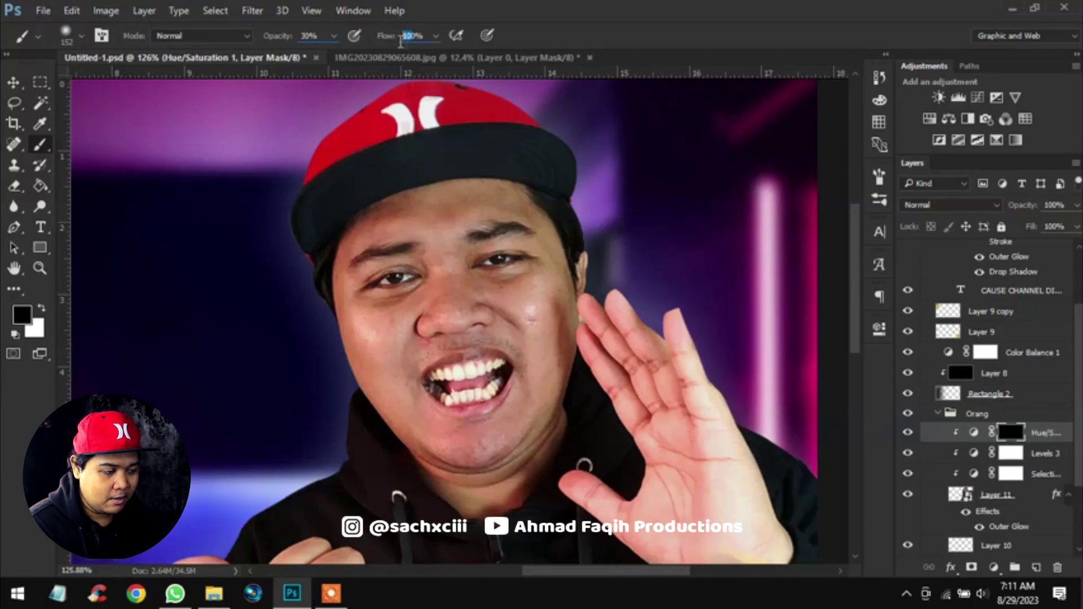
text(30)
scroll(643, 285, down, 2)
scroll(643, 285, down, 2)
scroll(811, 297, up, 1)
scroll(810, 298, up, 1)
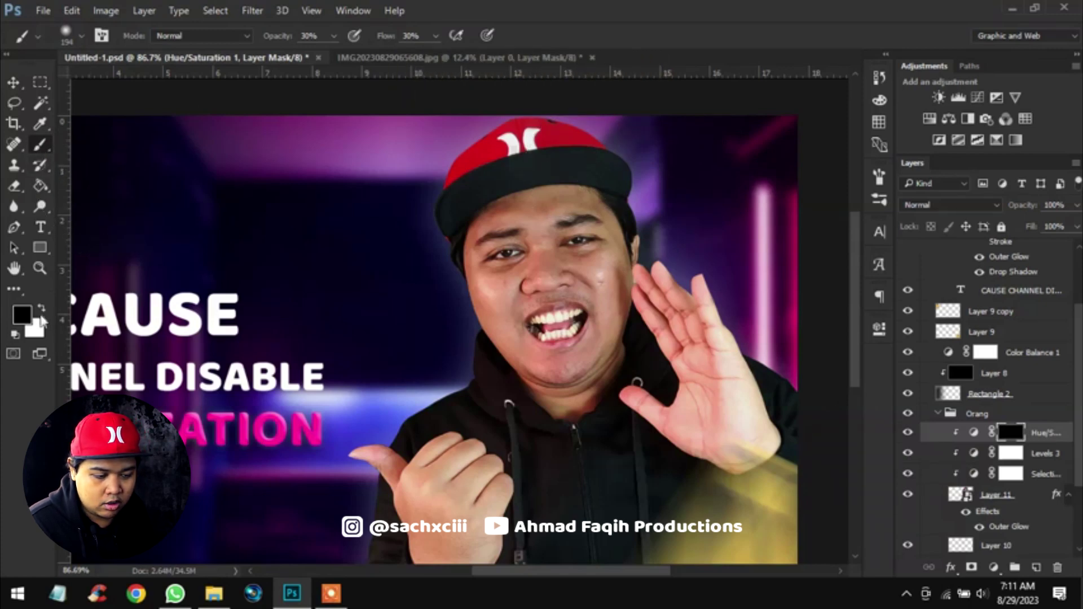
click(42, 308)
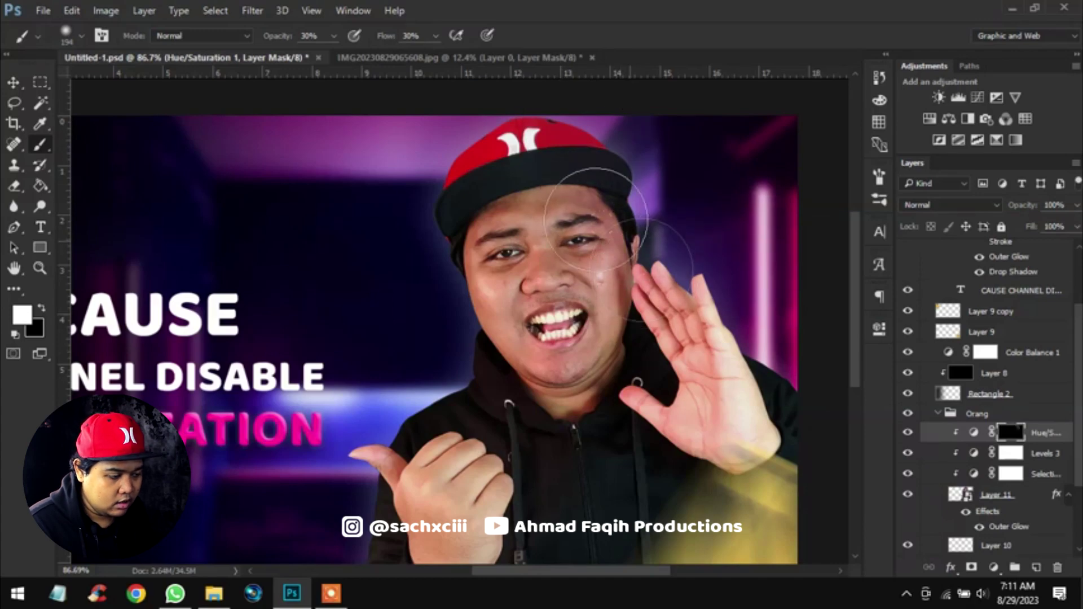
- Paint the pink tint softly onto the cheek, forehead and raised-hand edges, varying brush size
drag(640, 204, 629, 250)
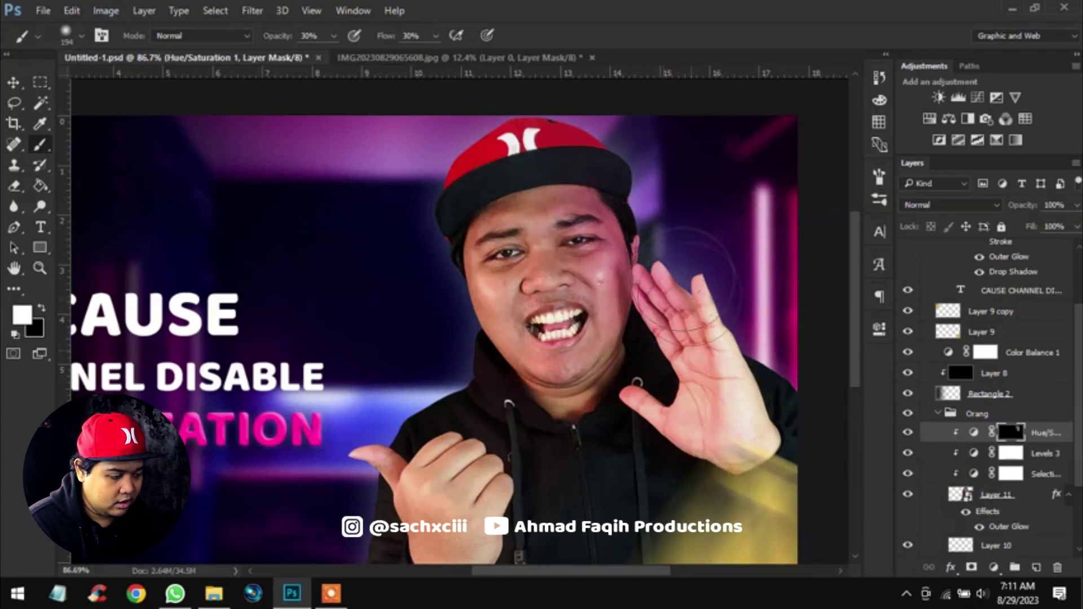
drag(721, 333, 646, 285)
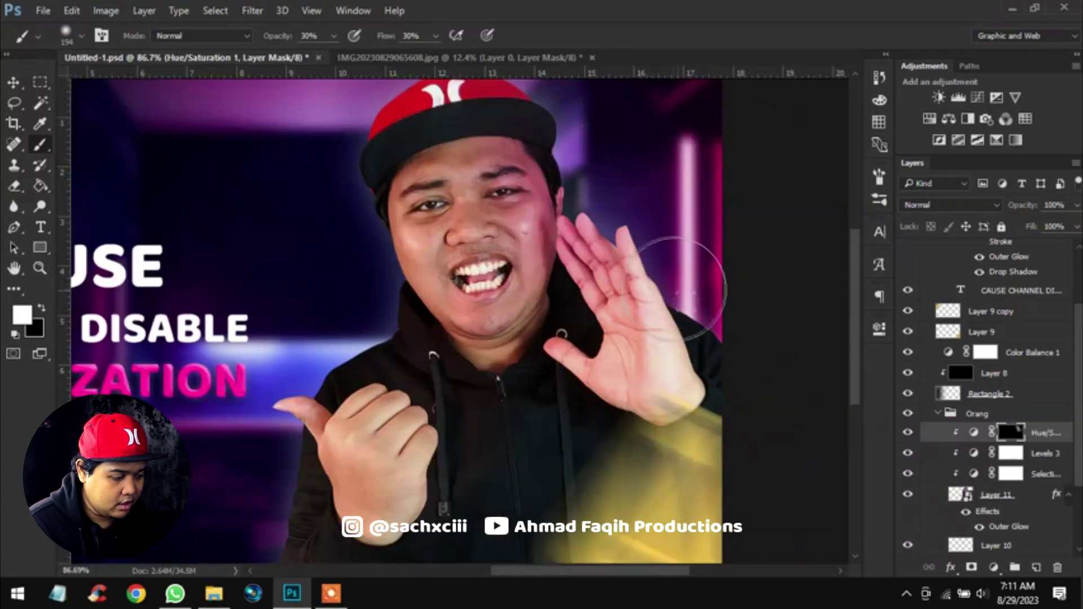
drag(645, 279, 621, 279)
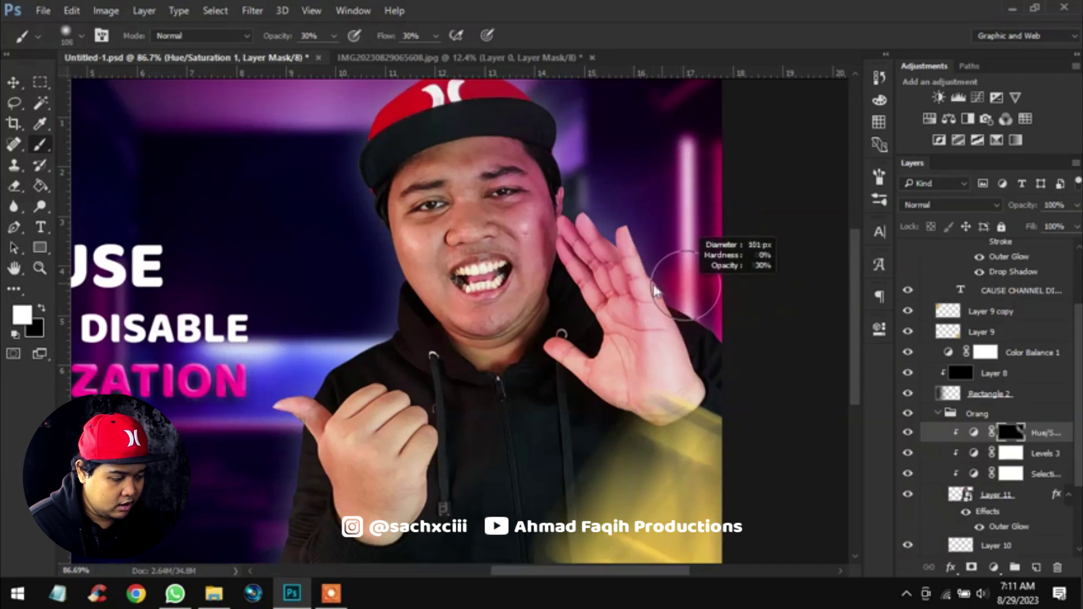
drag(411, 254, 444, 279)
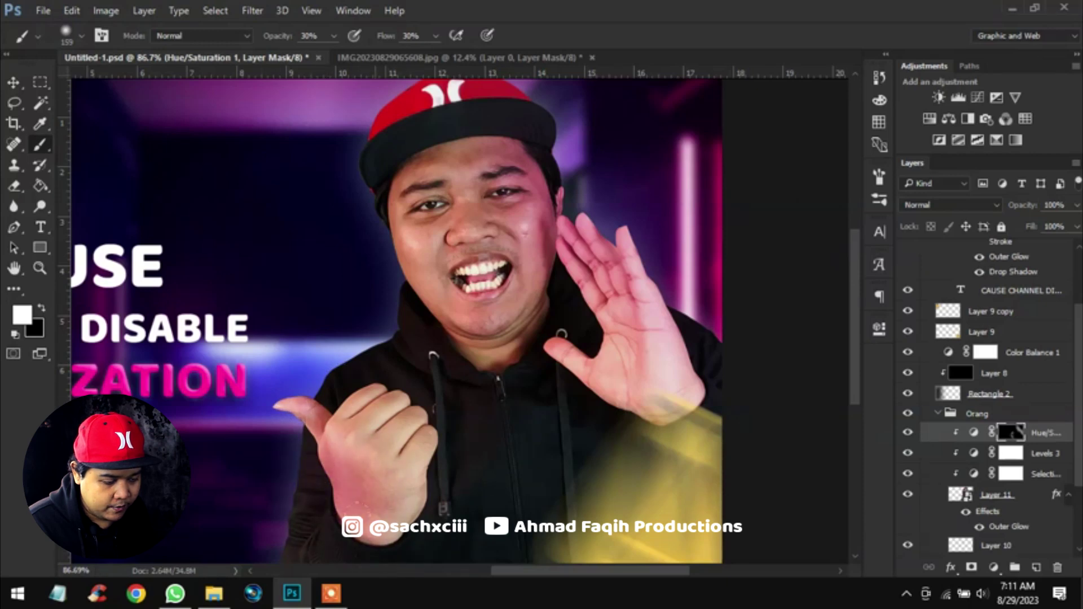
drag(666, 495, 711, 496)
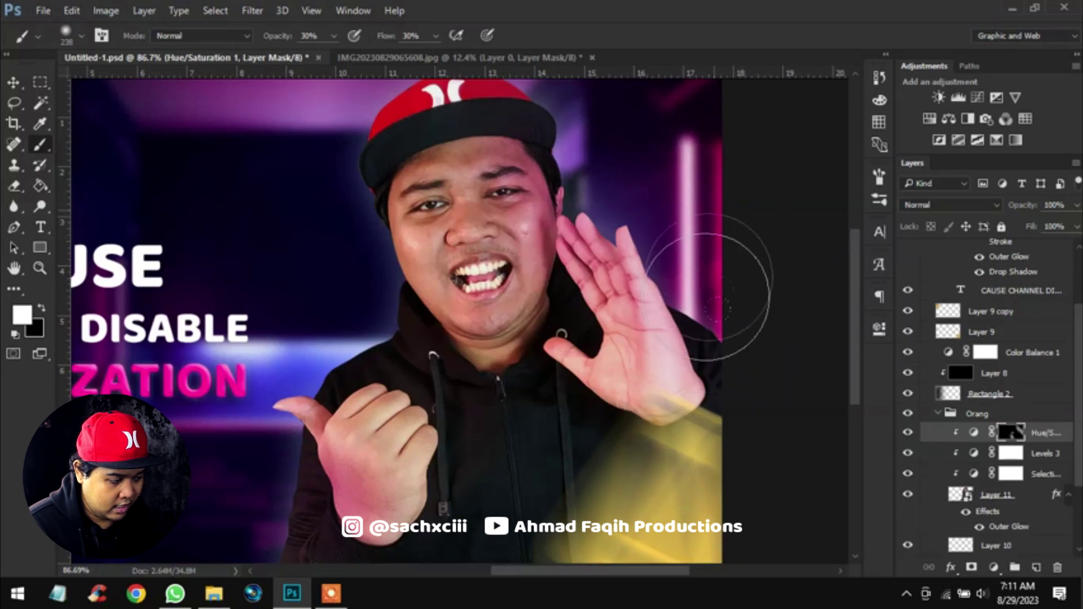
drag(706, 168, 709, 259)
drag(635, 279, 605, 282)
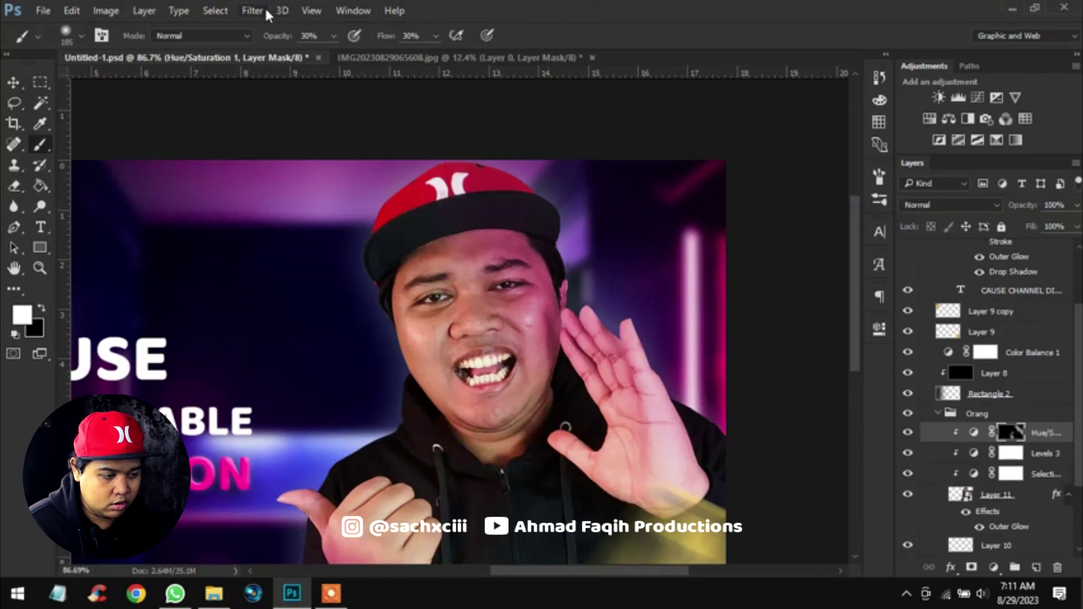
- Raise the brush opacity and flow back to 100%
drag(276, 35, 310, 39)
drag(386, 35, 524, 44)
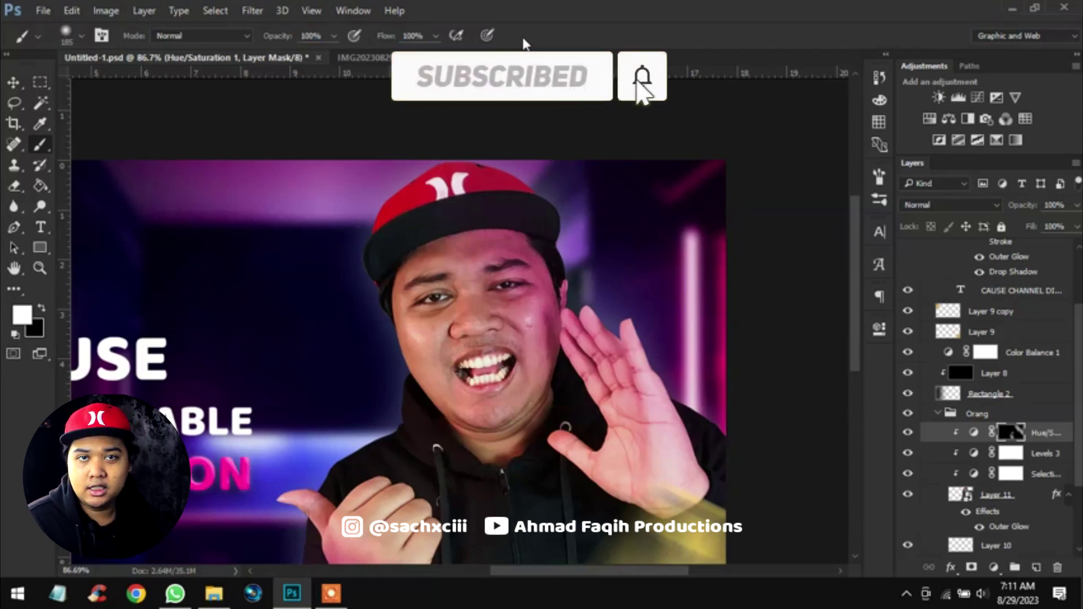
scroll(646, 299, down, 3)
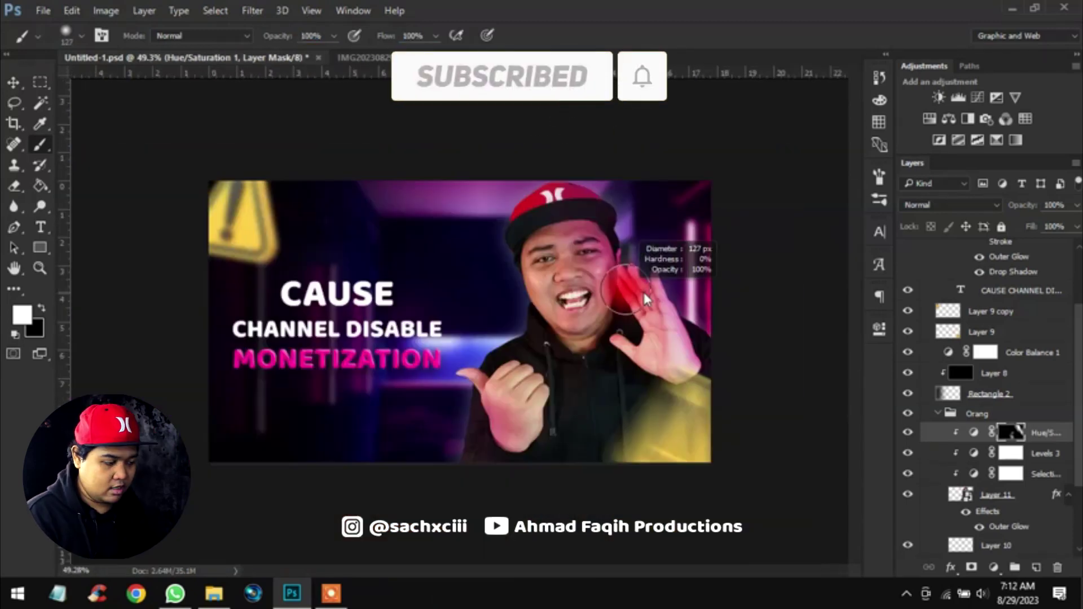
- Collapse Group 3 and Group 2 copy in the Layers panel, then save the thumbnail
scroll(464, 393, down, 1)
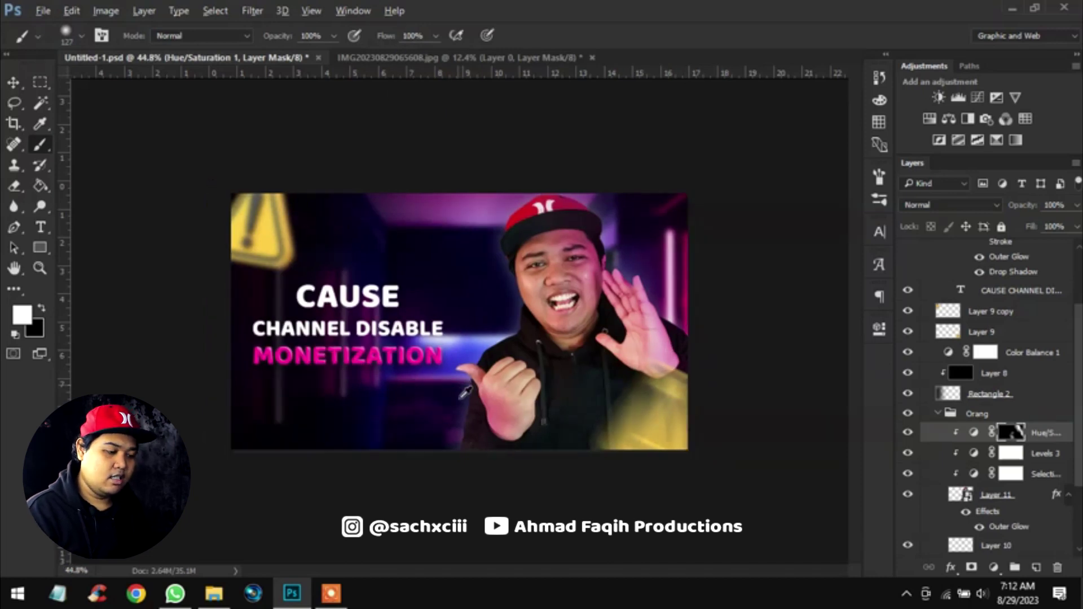
scroll(465, 392, up, 3)
scroll(465, 391, down, 1)
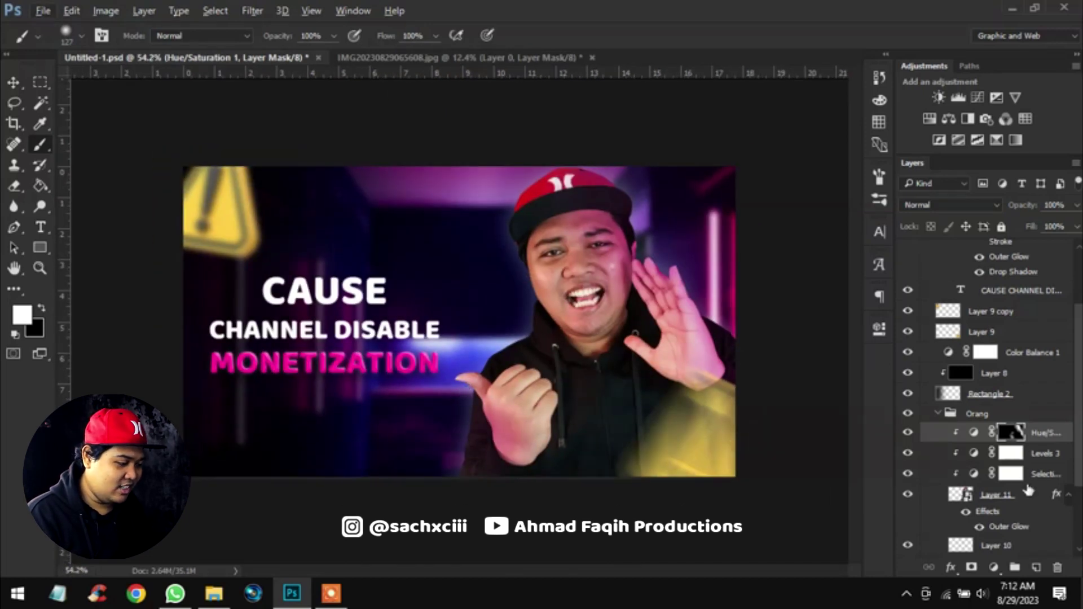
scroll(993, 468, up, 3)
scroll(962, 445, up, 2)
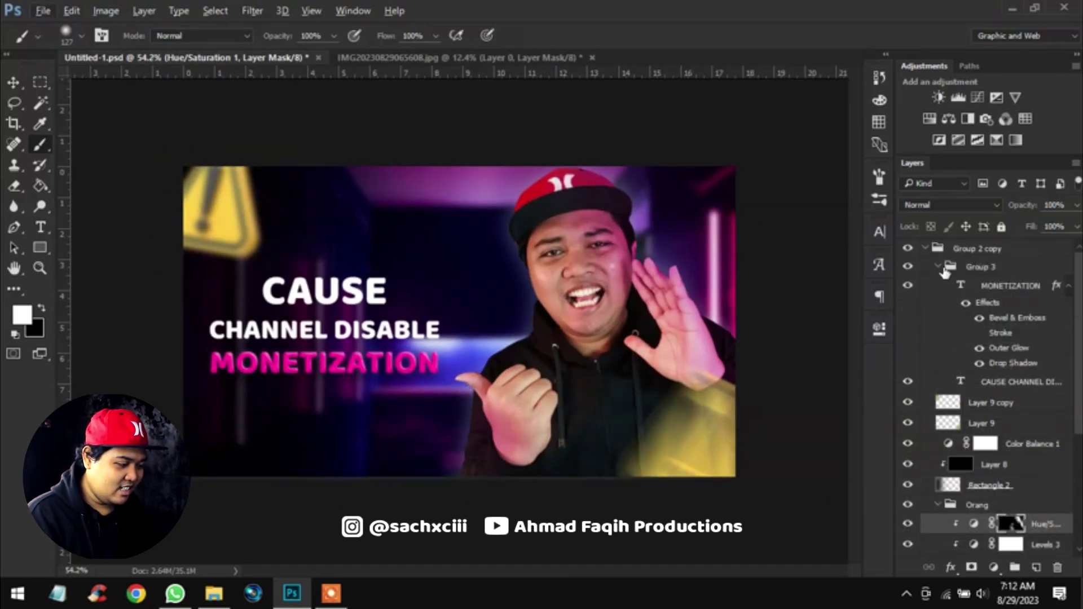
click(938, 266)
click(936, 249)
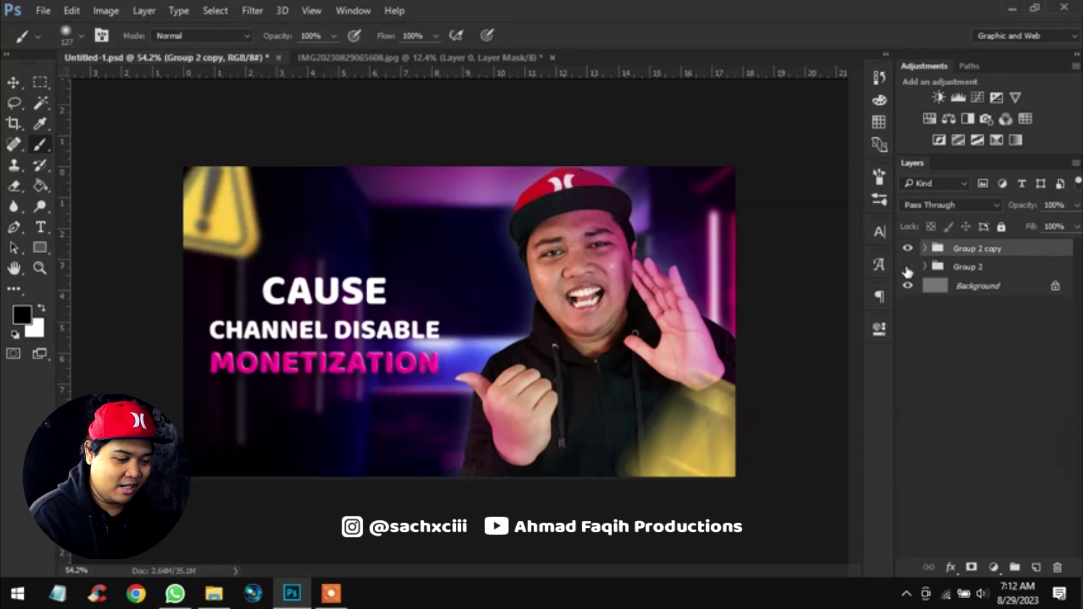
key(ctrl+s)
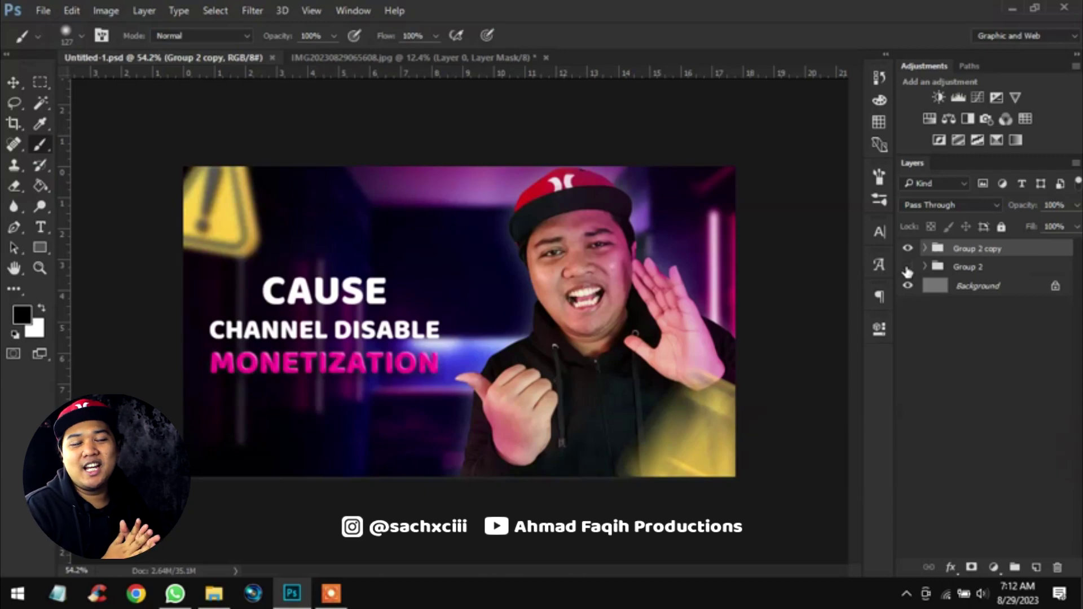